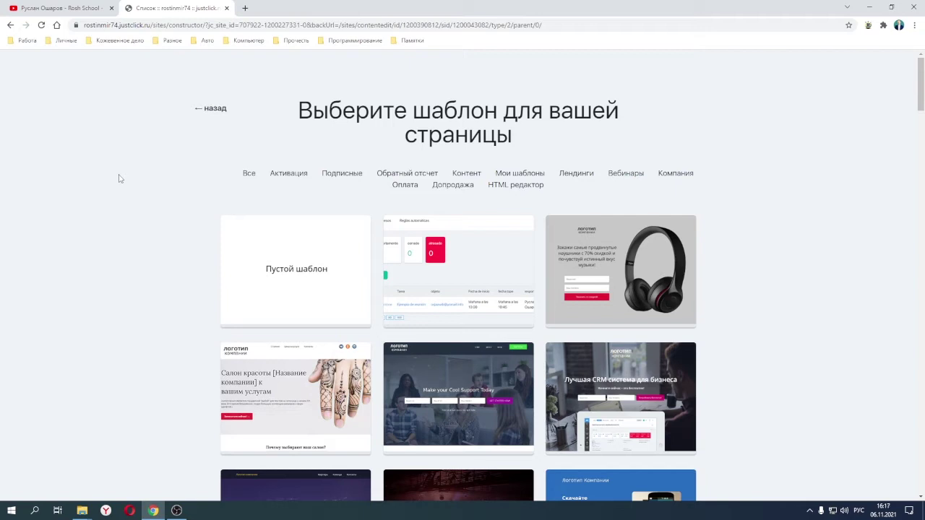
Step: Create a new page from the blank template "Пустой шаблон" and dismiss the browser's translation offer
scroll(149, 204, down, 2)
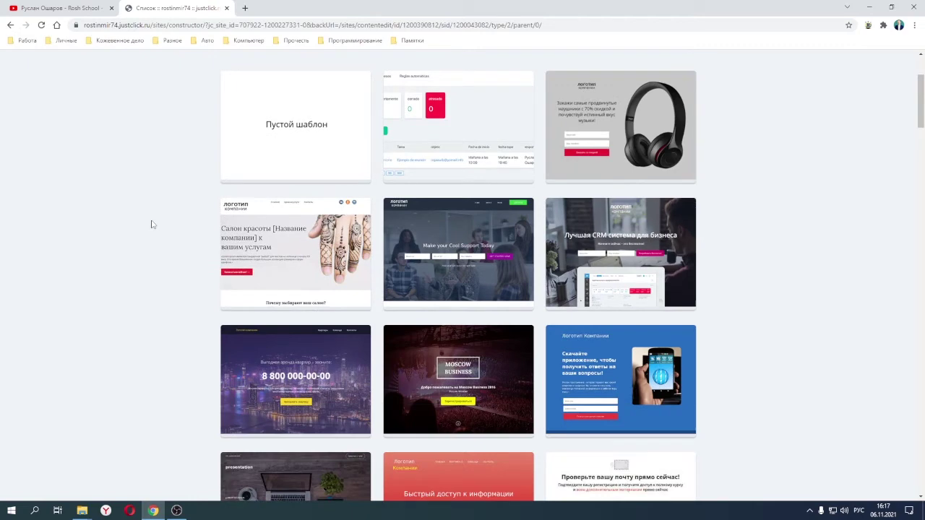
mouse_move(496, 300)
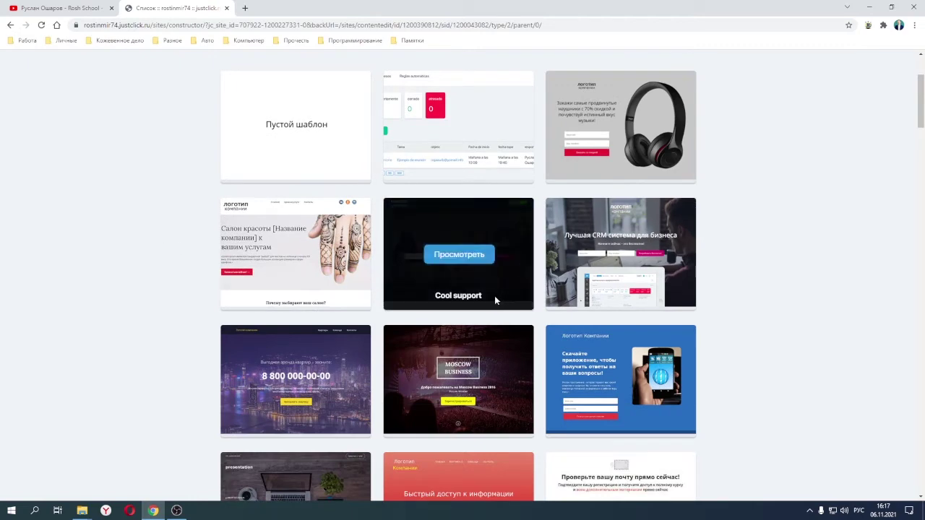
scroll(144, 253, down, 2)
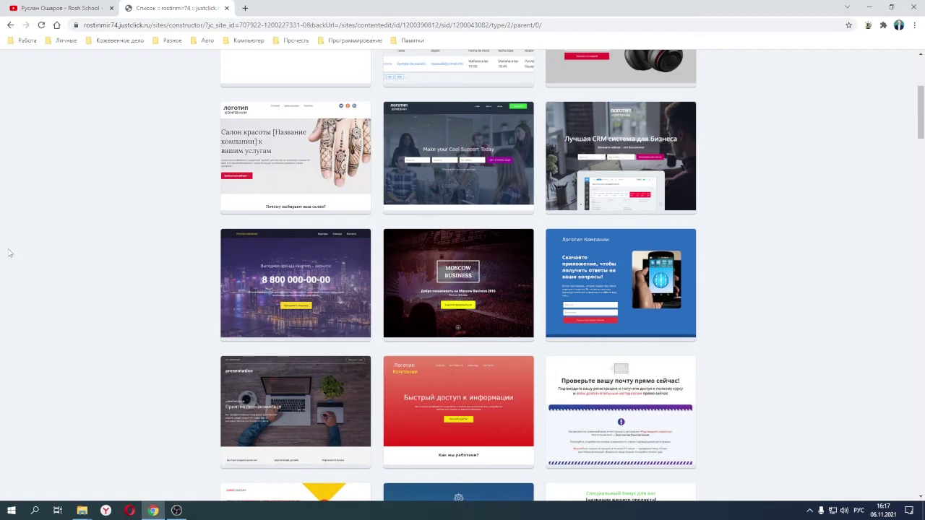
scroll(1, 315, up, 3)
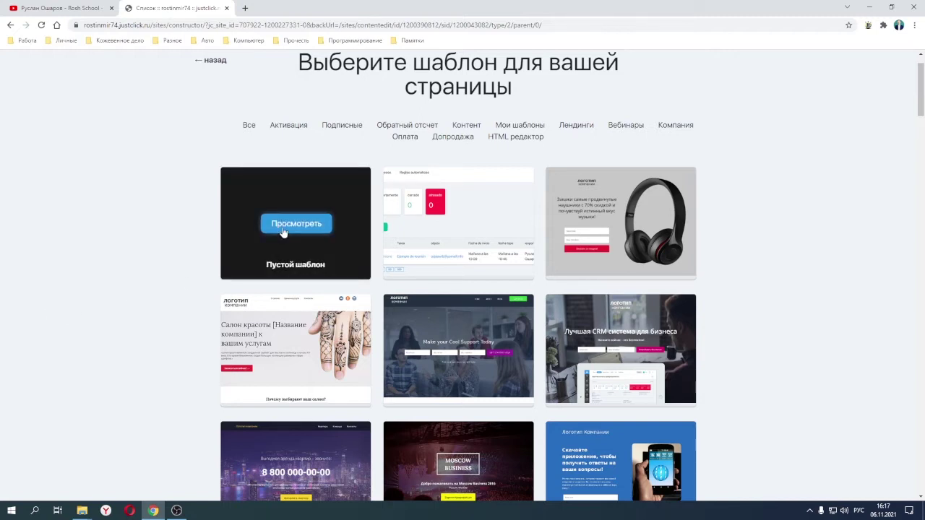
click(280, 230)
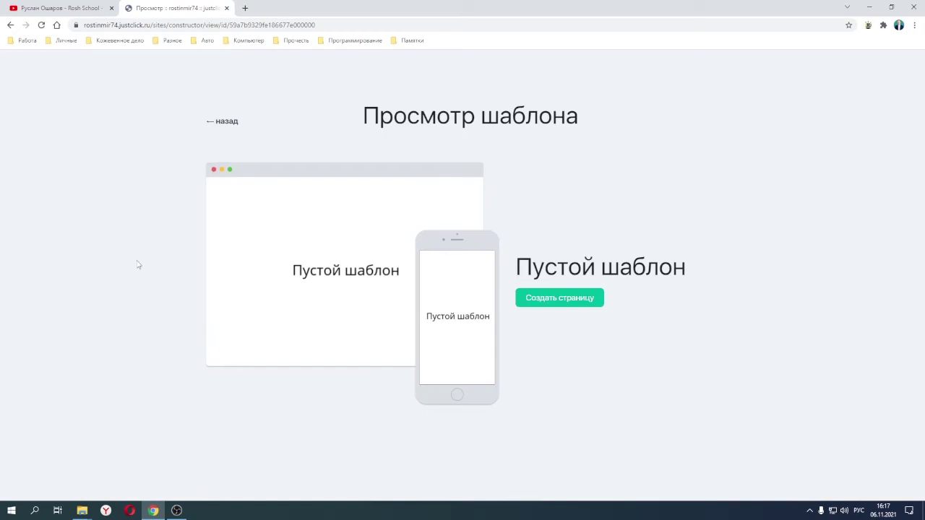
click(569, 297)
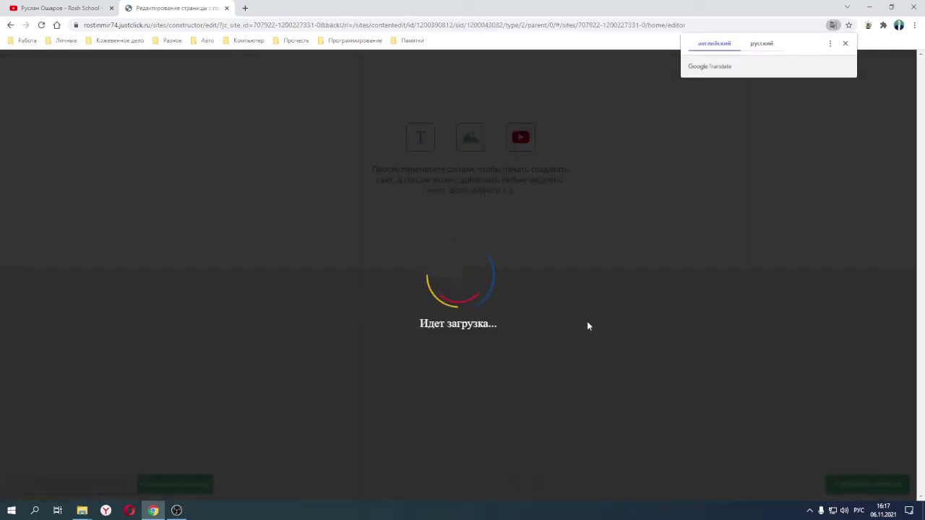
click(845, 43)
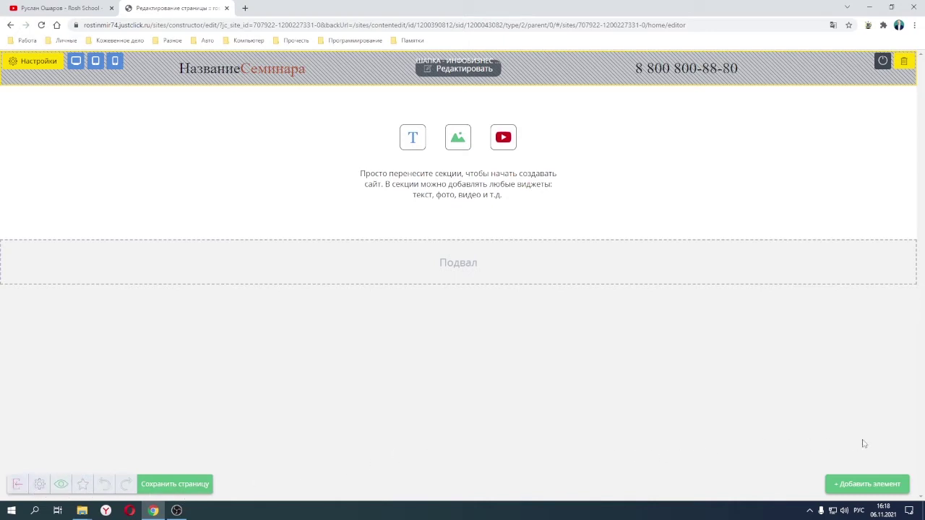
Step: Open the one-column text section for editing and view the widgets that can be added to it
click(852, 488)
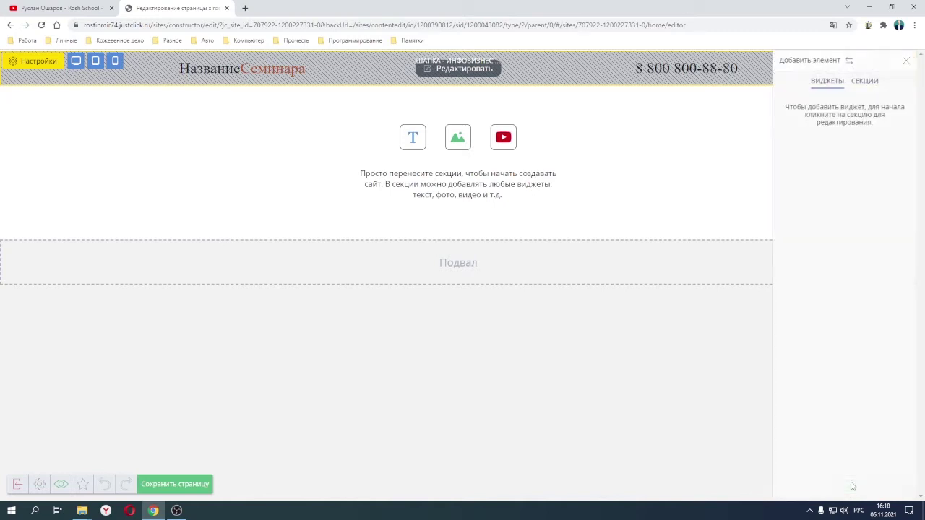
click(626, 182)
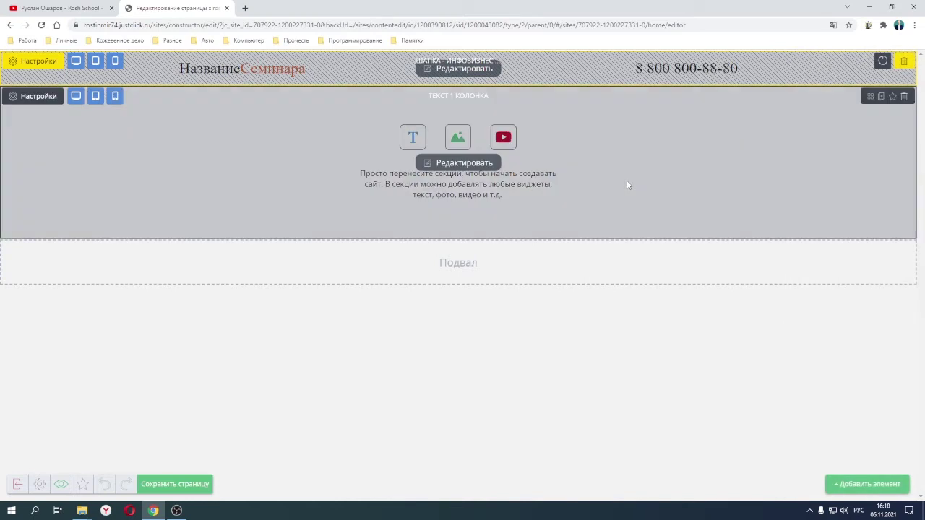
click(626, 180)
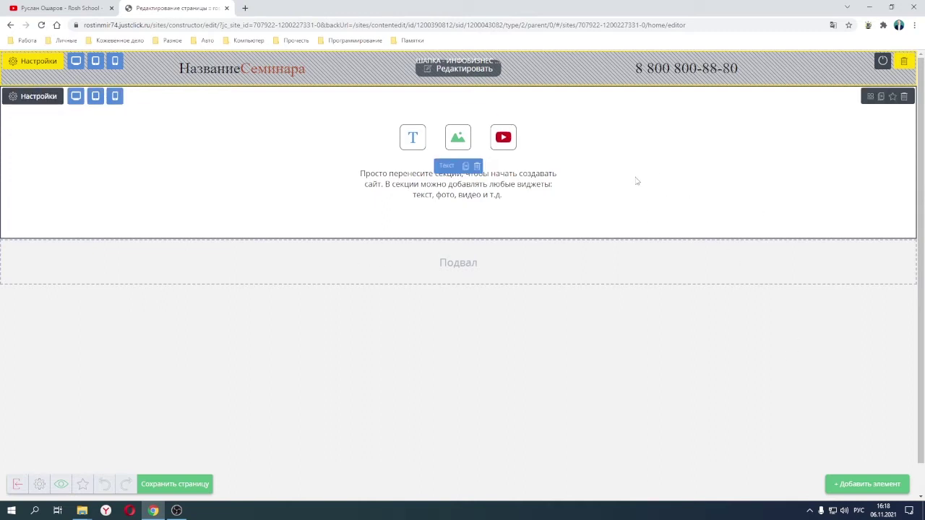
click(638, 177)
click(716, 207)
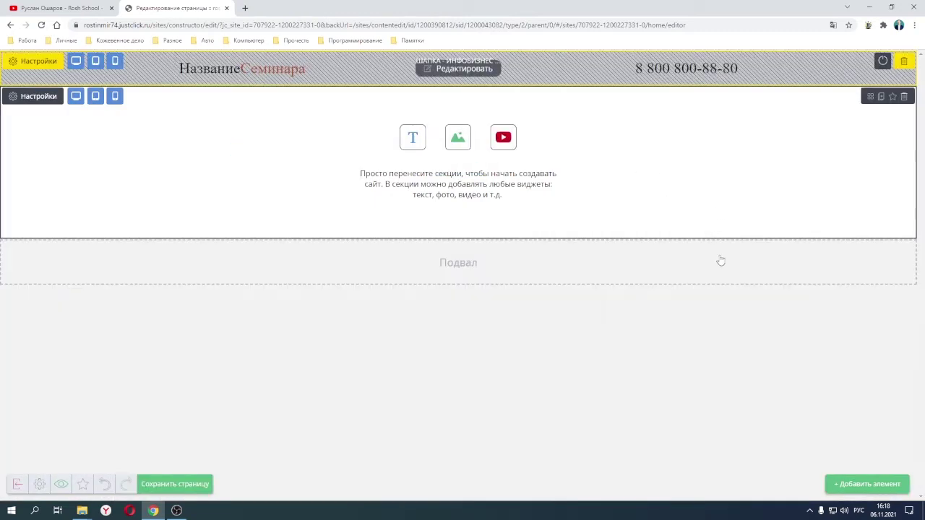
click(853, 485)
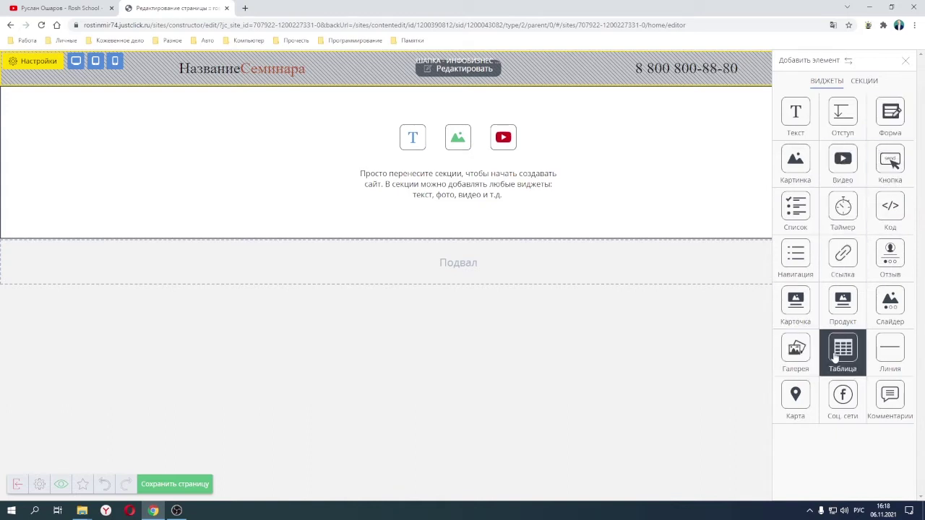
Step: Add the "Инфобизнес - v2 - Шапка light" section from the Шапка category above the text section, and close the element list
click(865, 83)
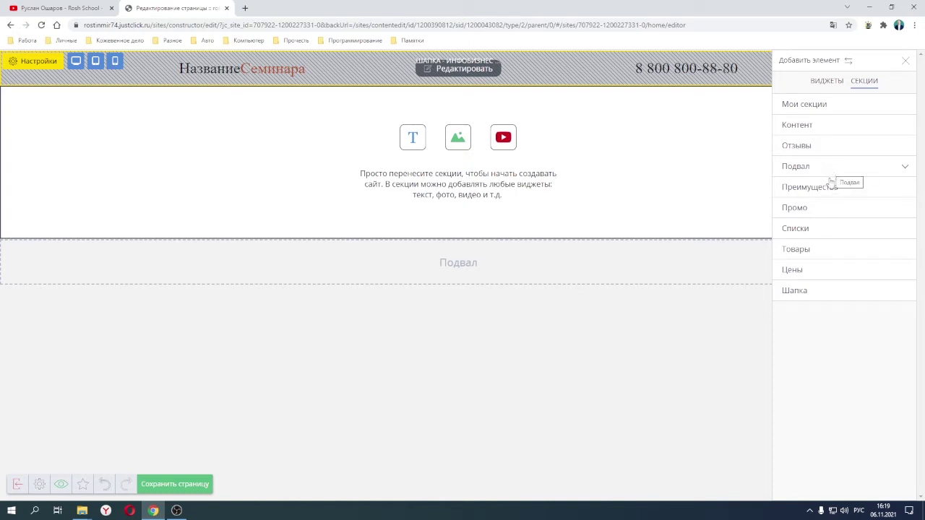
click(862, 296)
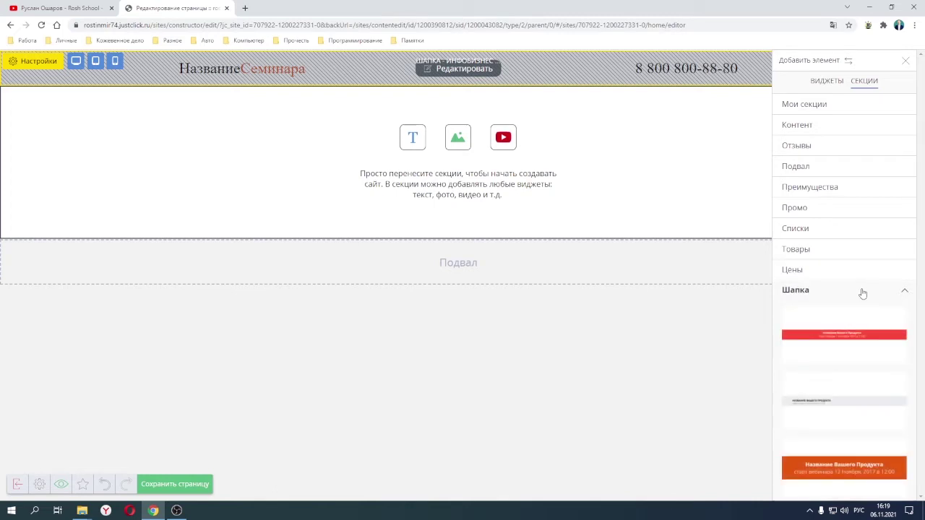
scroll(861, 295, down, 1)
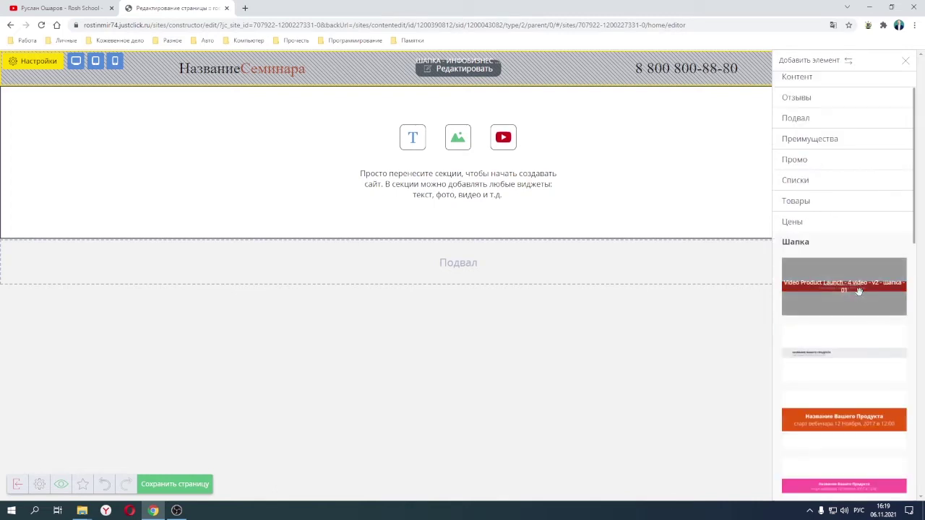
scroll(860, 326, down, 1)
scroll(856, 340, down, 3)
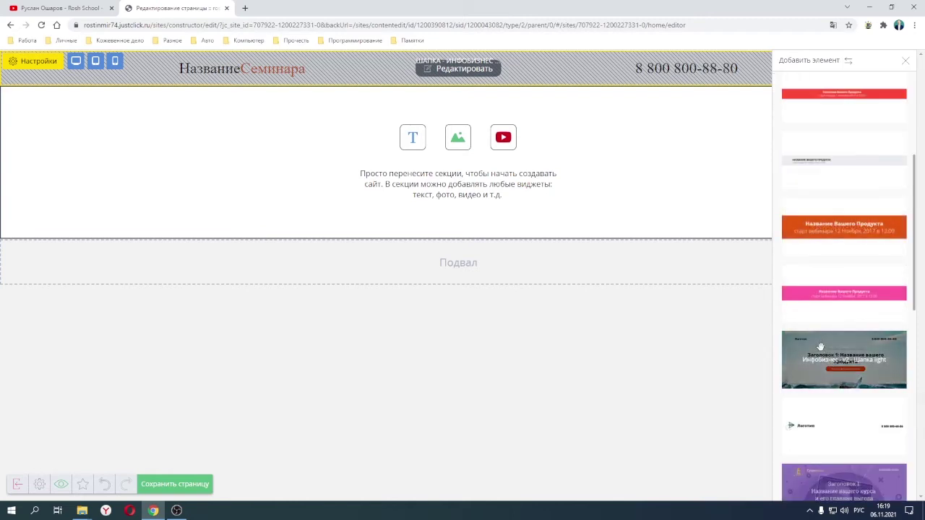
drag(821, 348, 368, 72)
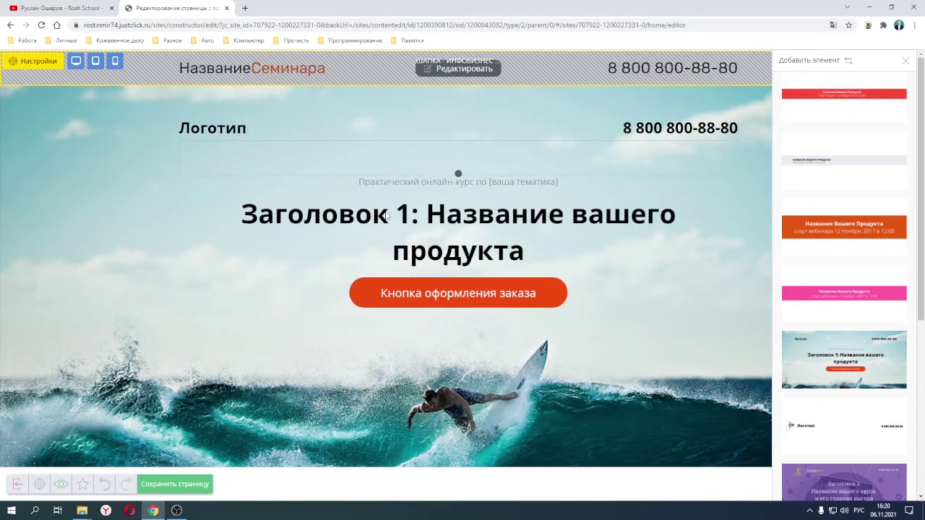
click(906, 62)
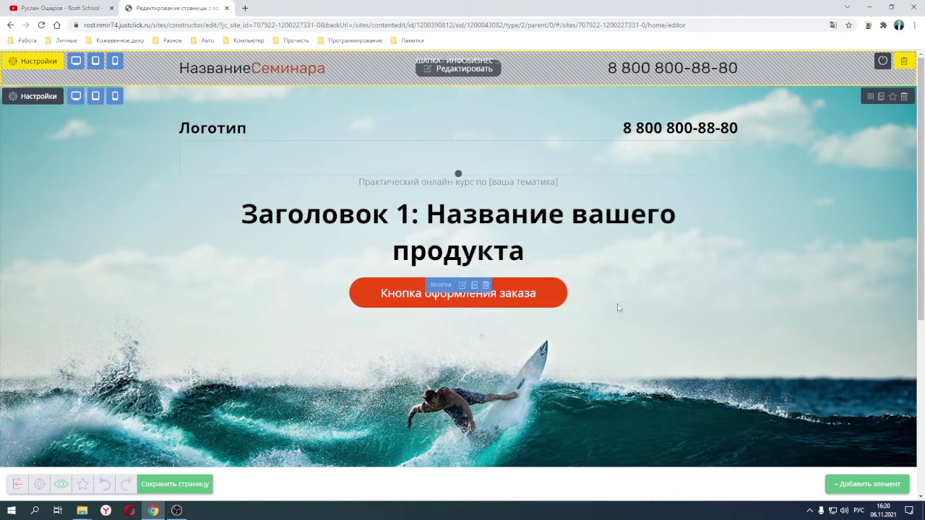
Step: Replace the main heading over the surfer image with "Пример текста для сайта"
scroll(618, 307, down, 1)
scroll(535, 264, up, 1)
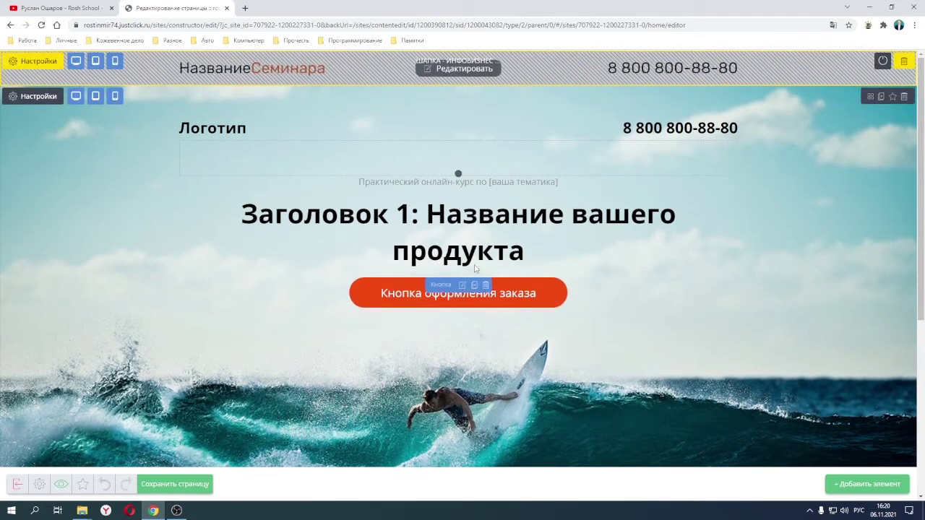
double_click(447, 219)
click(446, 217)
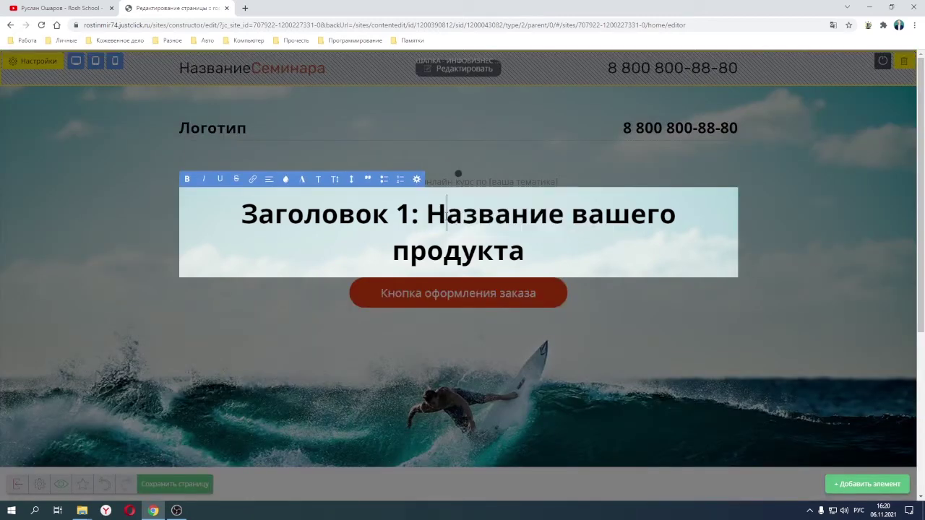
drag(523, 250, 231, 217)
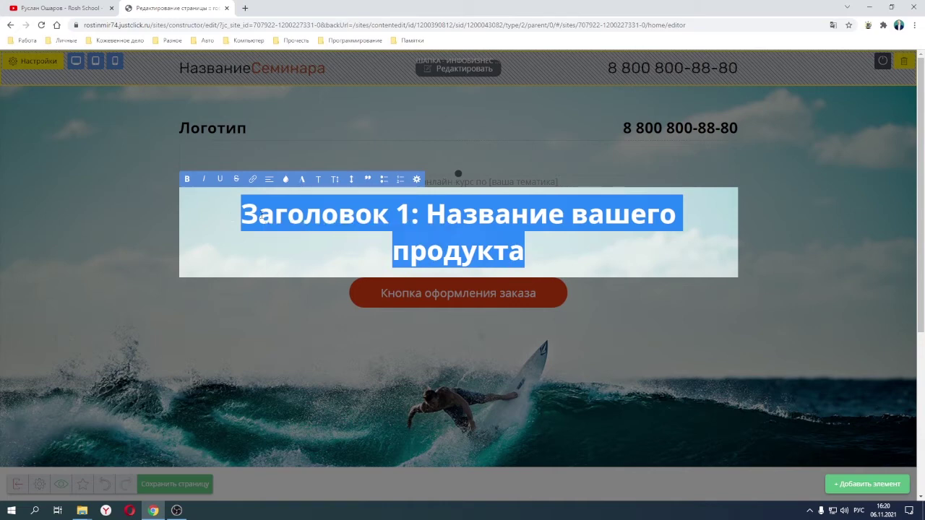
text(Приме)
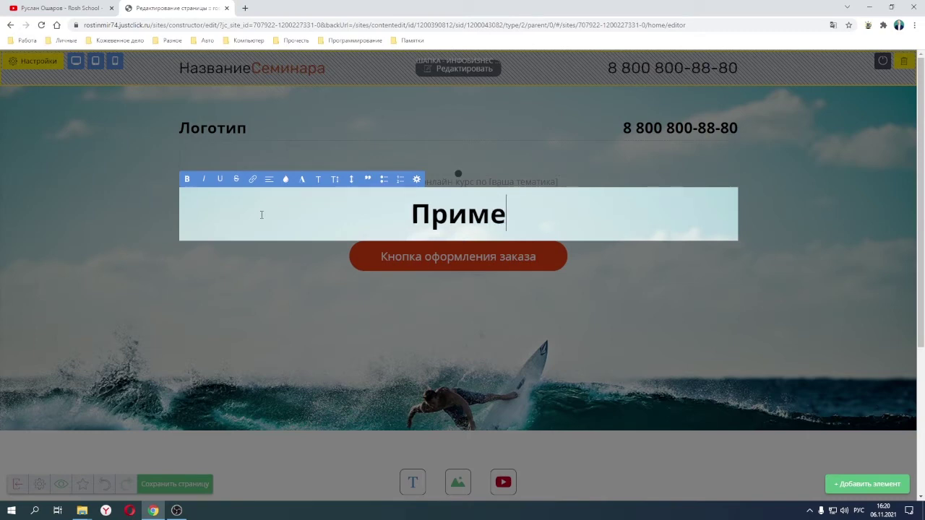
text(р те)
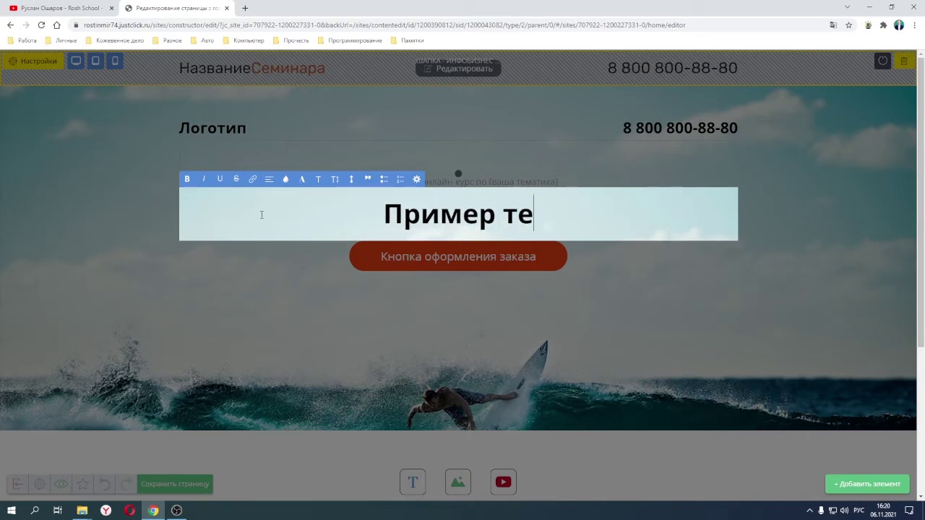
text(кста дл)
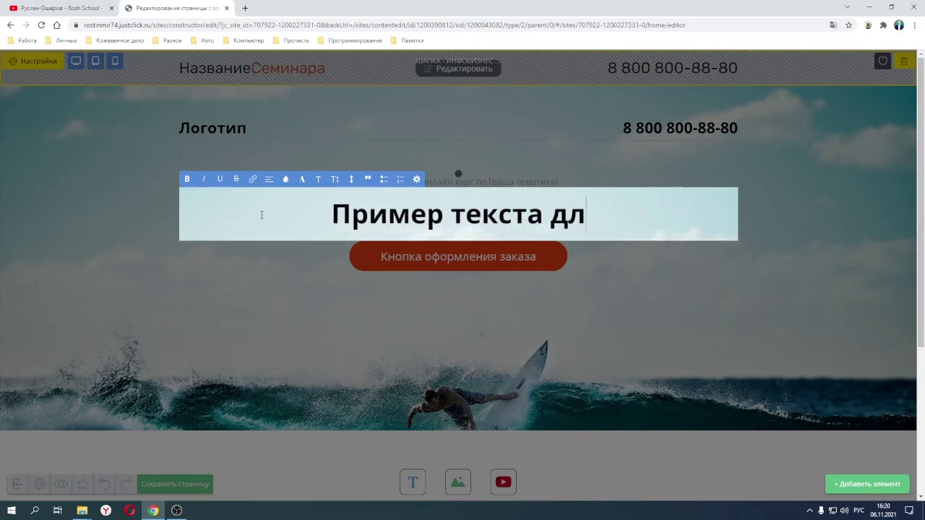
text(я сайта)
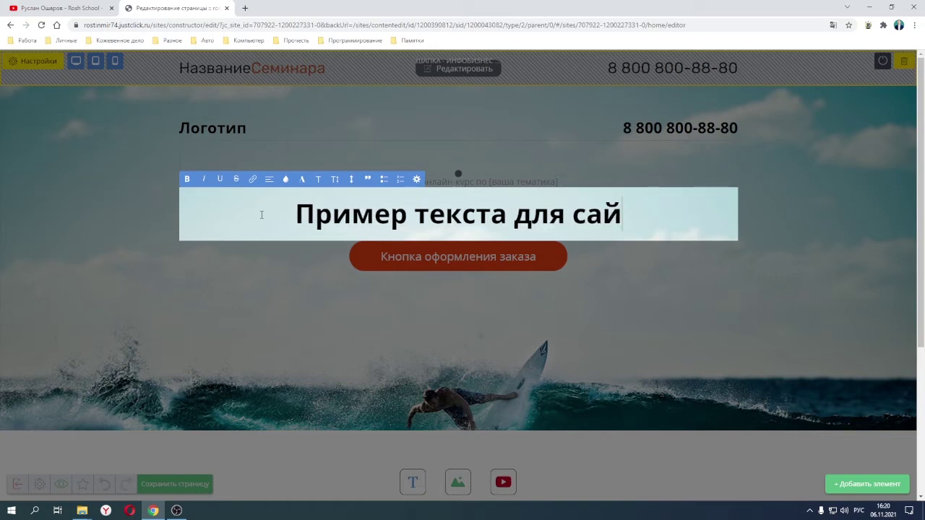
click(162, 232)
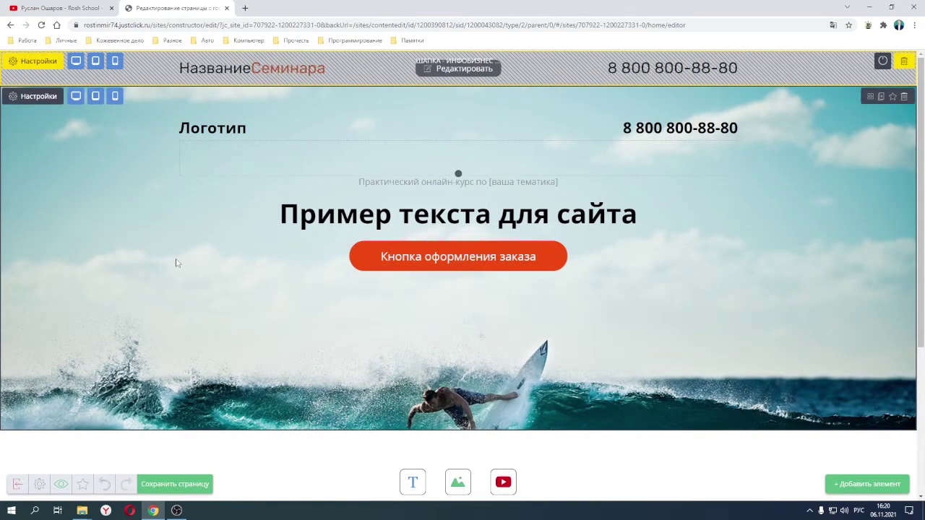
Step: Change the "Кнопка оформления заказа" button's colour to magenta and set its position to centred
click(463, 267)
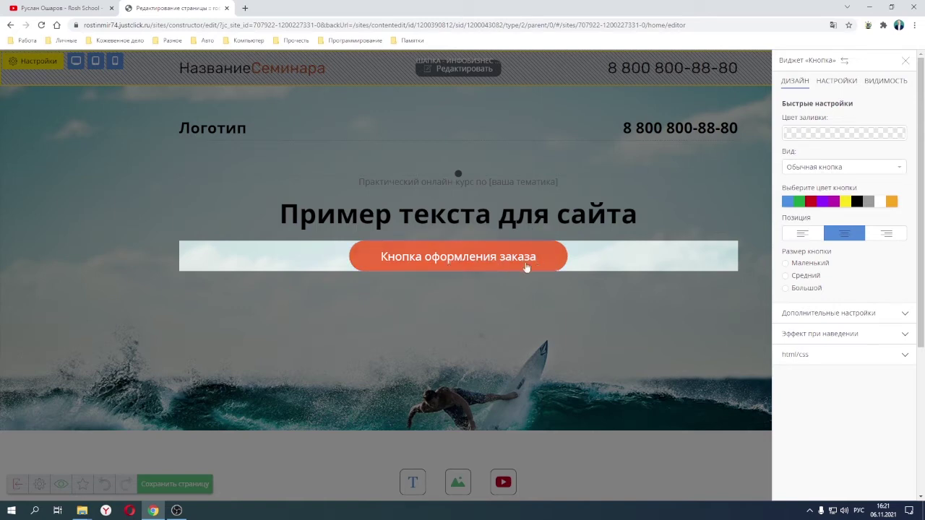
click(579, 291)
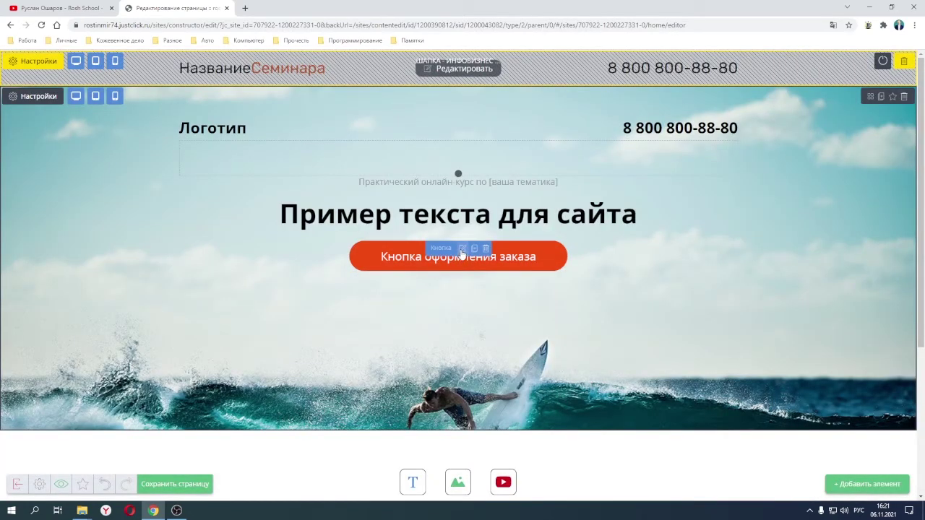
click(463, 249)
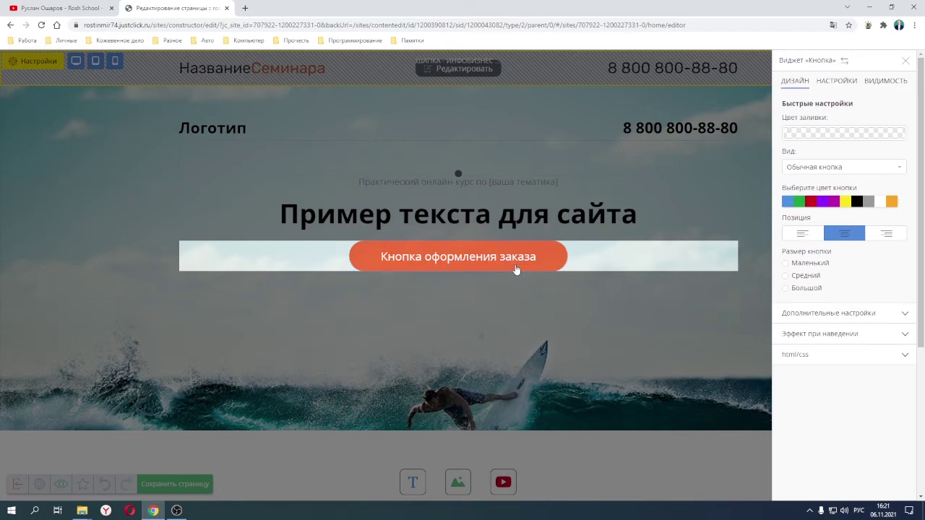
click(836, 204)
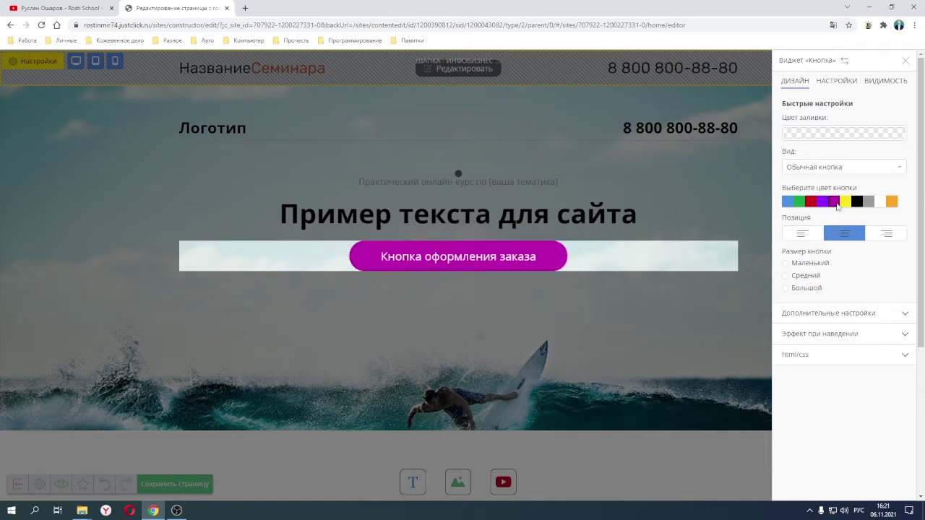
click(808, 237)
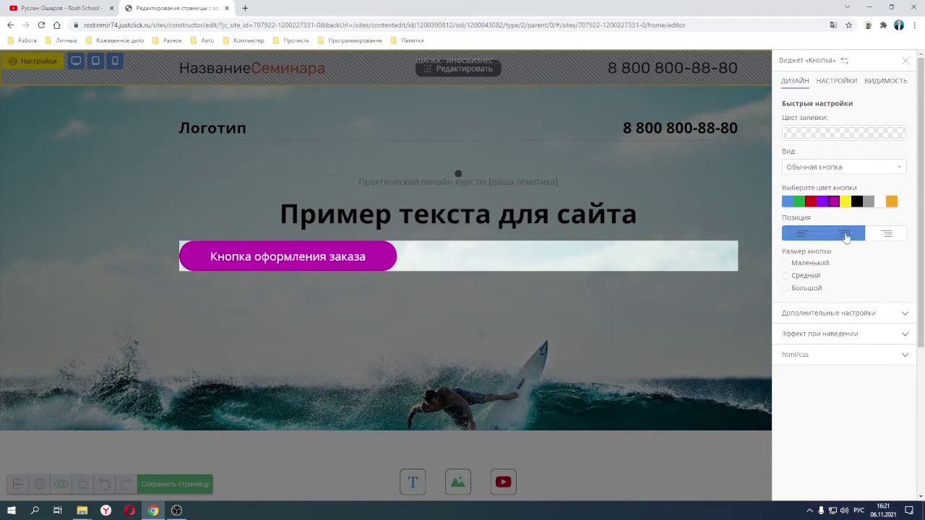
click(846, 237)
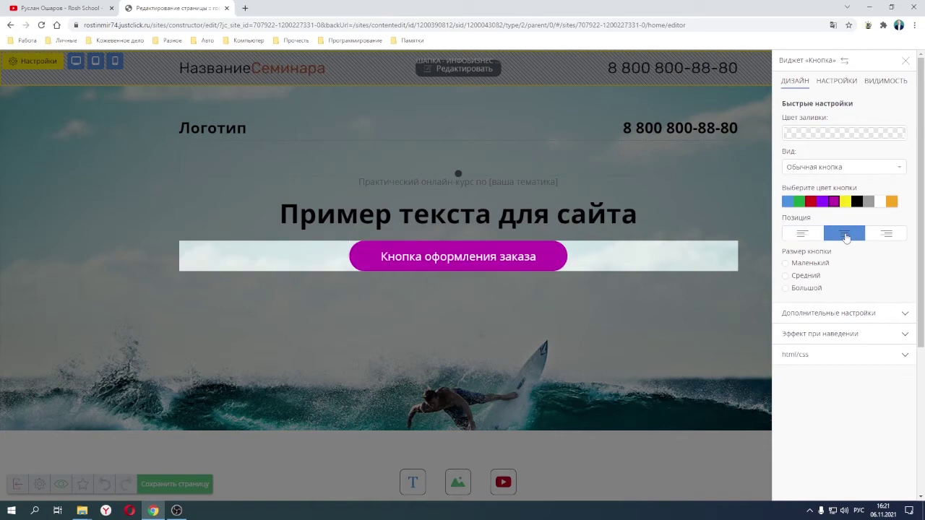
Step: Try the available sizes for the order button and set it to "Большой"
click(786, 288)
click(786, 276)
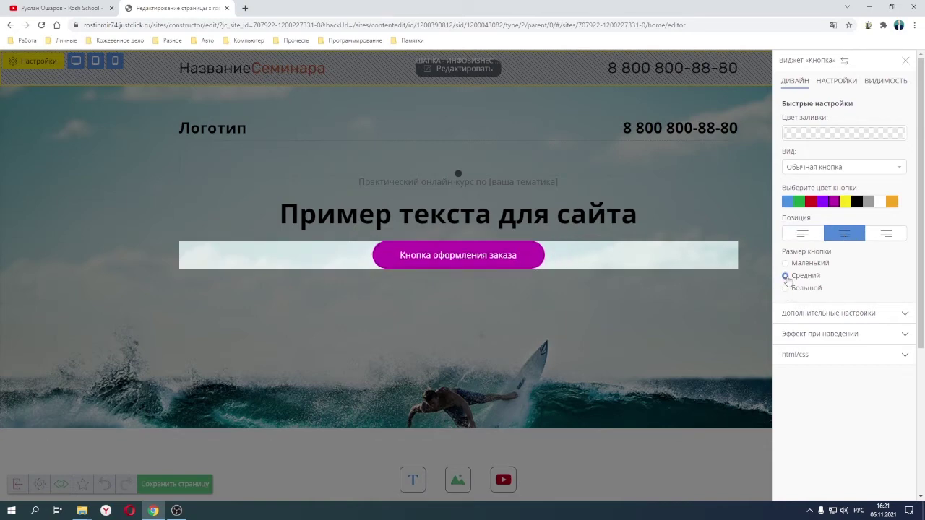
click(786, 263)
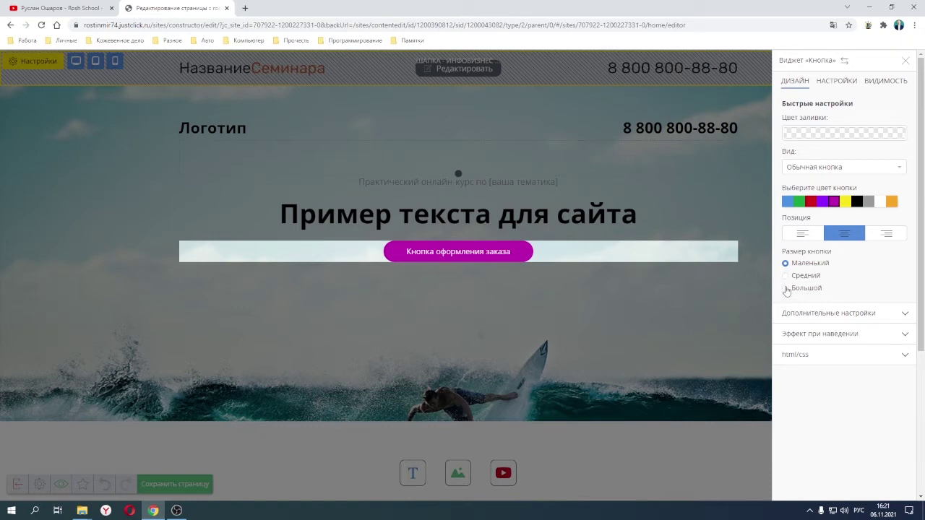
click(787, 288)
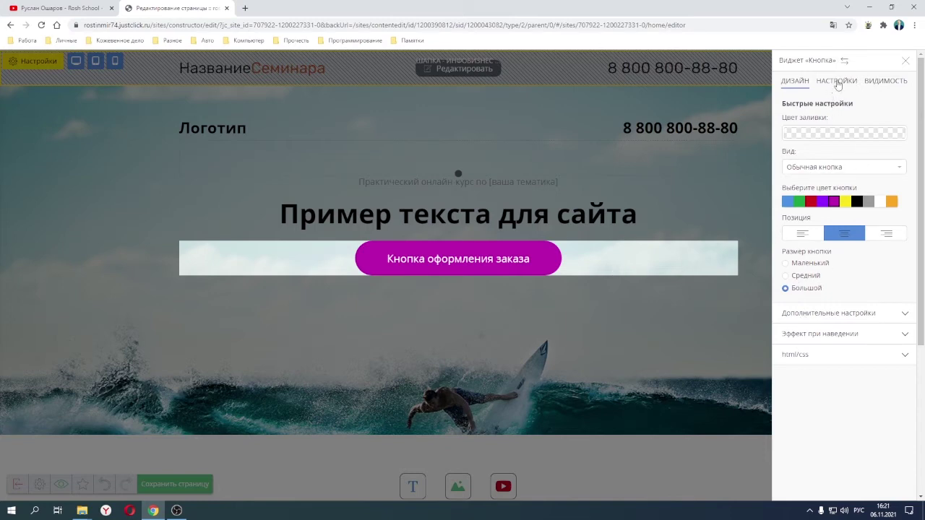
Step: Try the "Две кнопки" view for the order button, and return it to "Обычная кнопка"
click(811, 170)
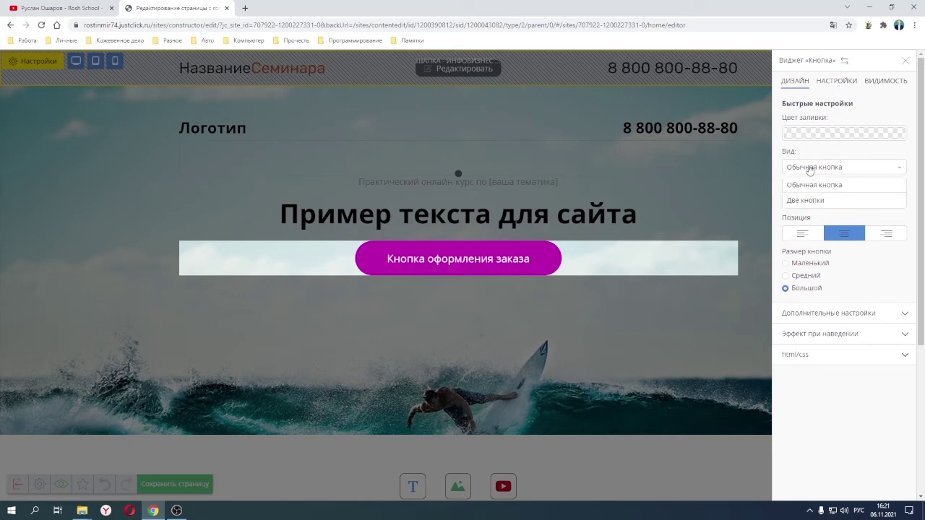
click(813, 186)
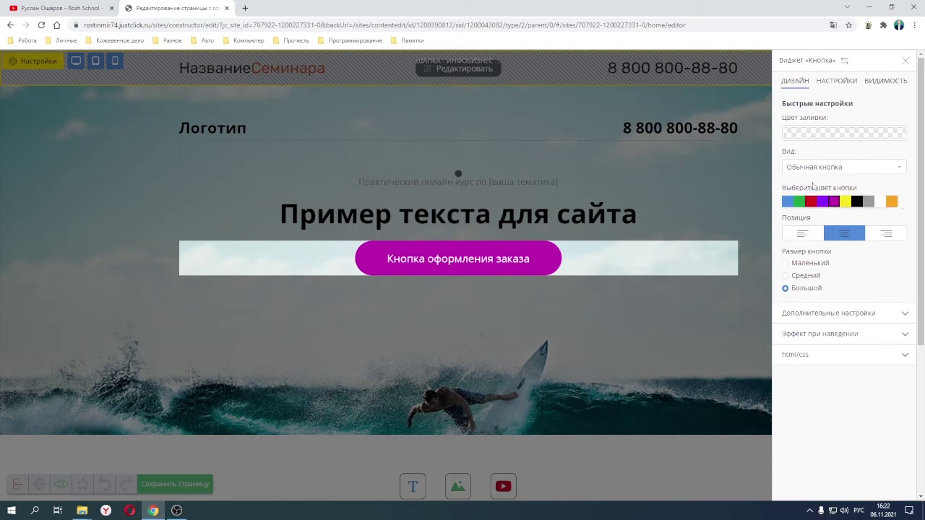
click(815, 170)
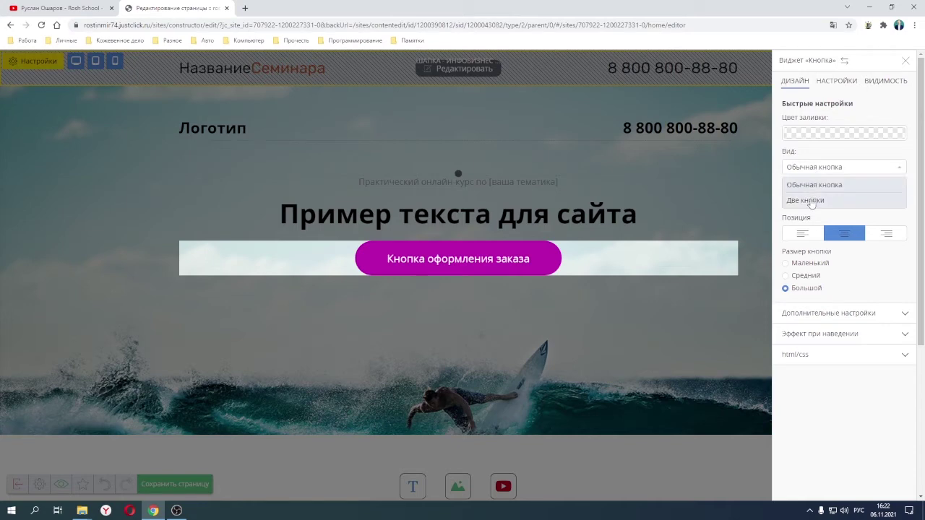
click(810, 201)
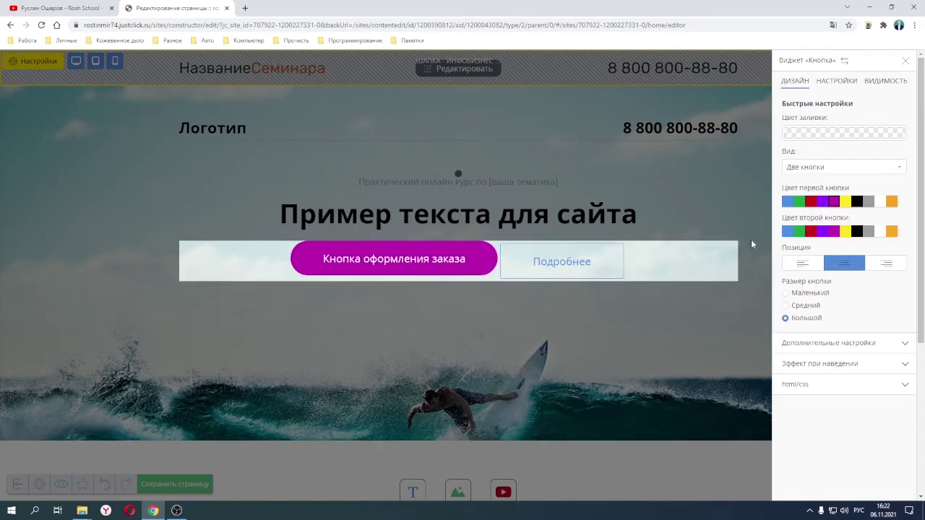
click(817, 169)
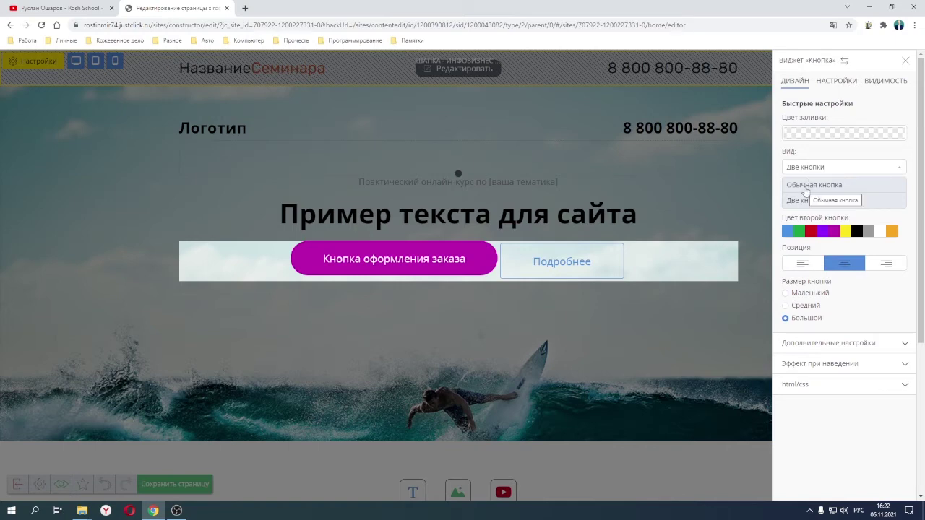
click(805, 187)
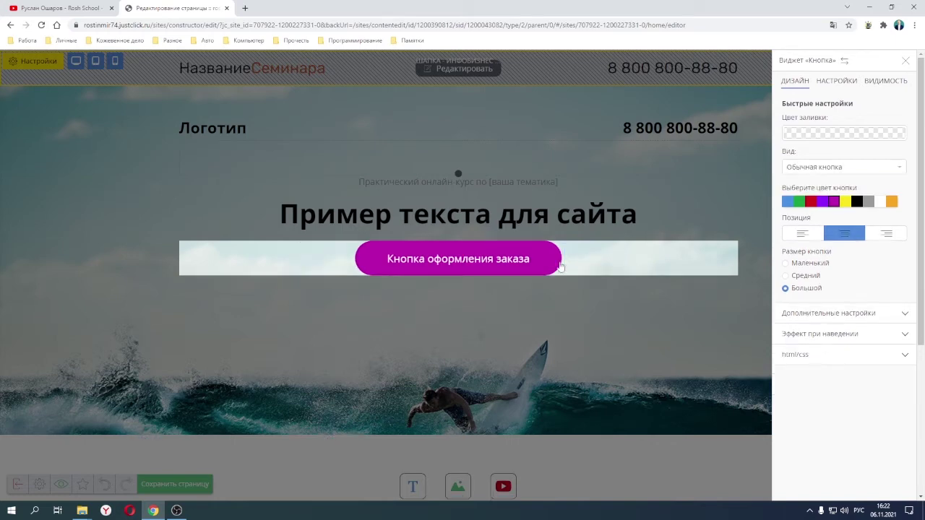
Step: Set the order button's link type to an external URL and select its current address for replacement
click(840, 82)
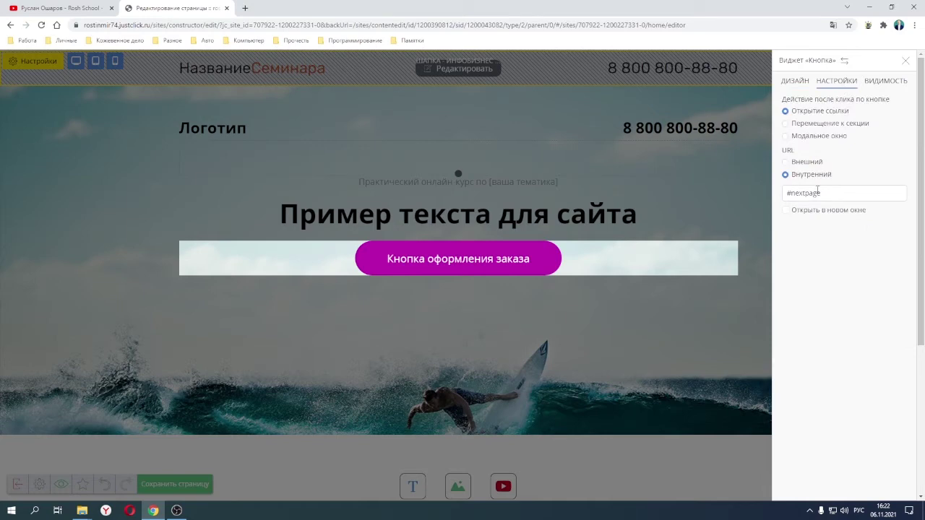
click(786, 162)
drag(846, 193, 780, 198)
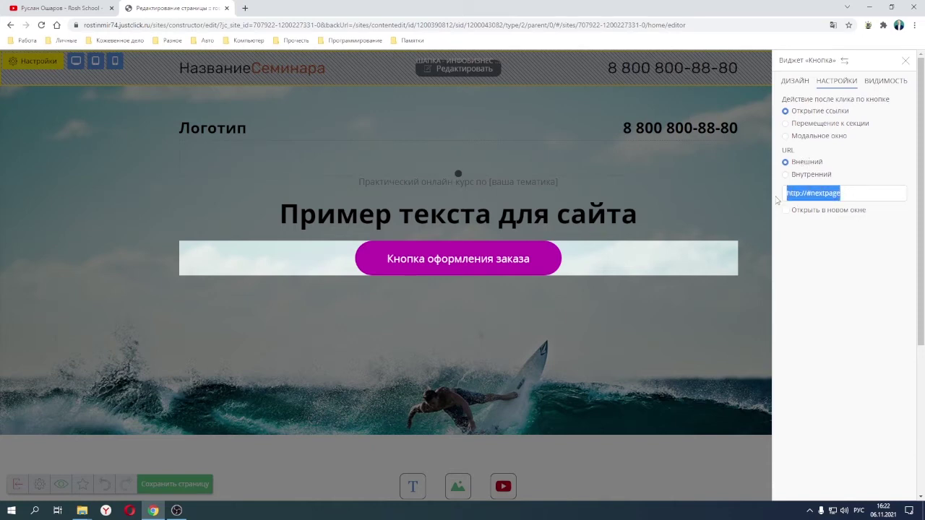
Step: Switch to the open YouTube page and copy the Rosh School channel's address
click(29, 8)
click(119, 25)
right_click(118, 25)
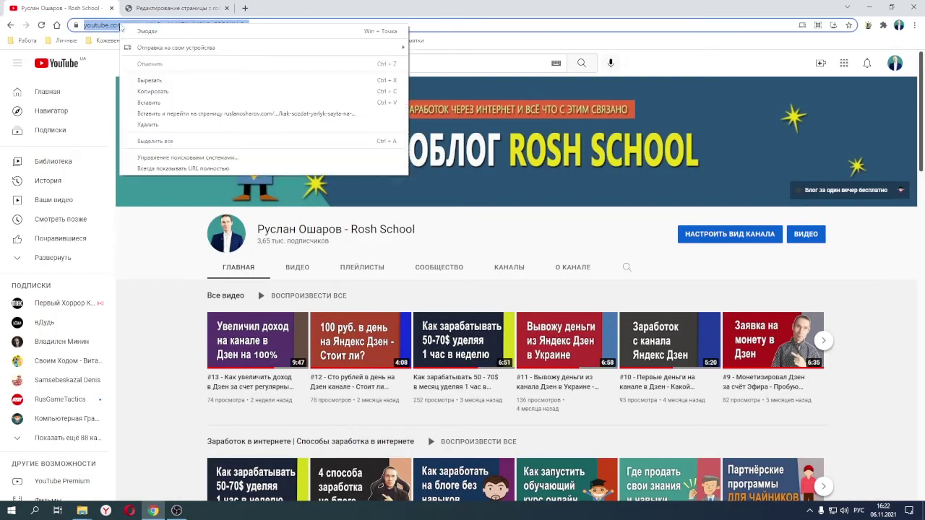
click(150, 91)
Step: Return to the page editor, replace the order button's external URL with the copied channel address, and make it open in a new window
click(174, 8)
click(795, 201)
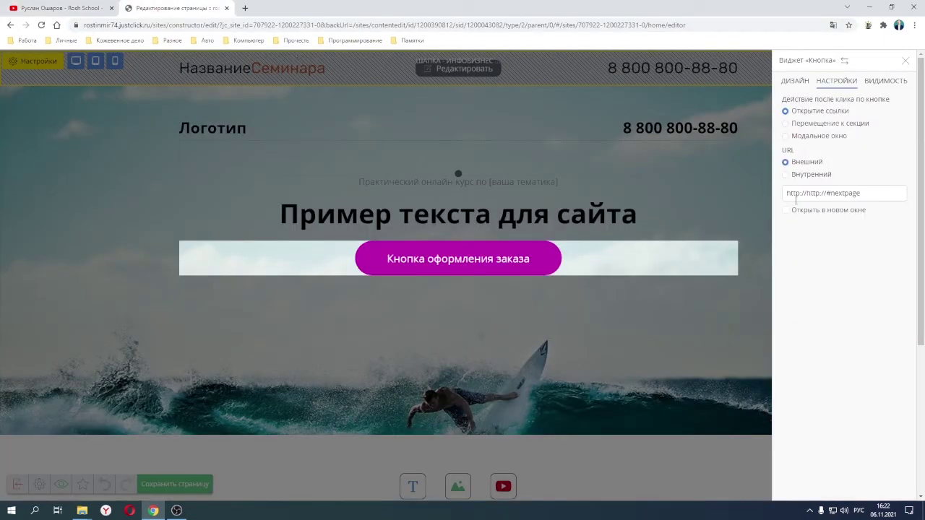
drag(857, 193, 786, 194)
key(ctrl+v)
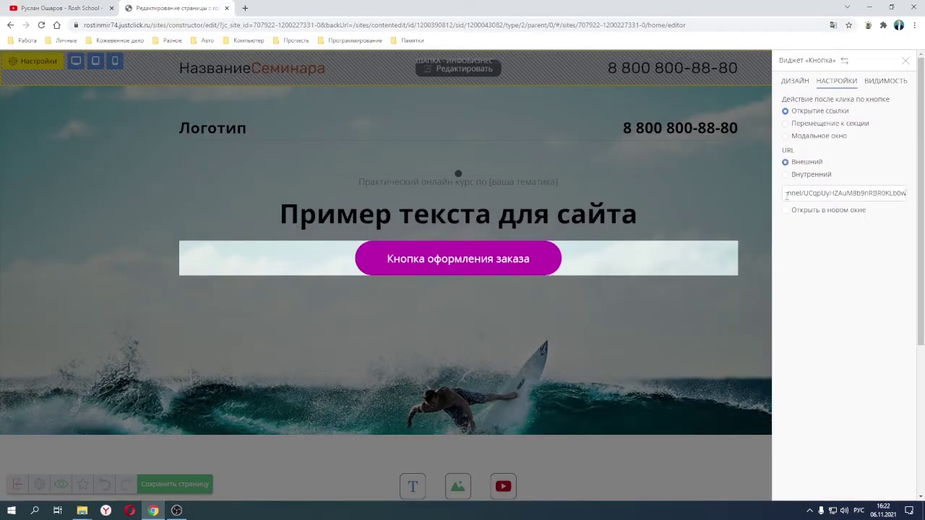
click(787, 211)
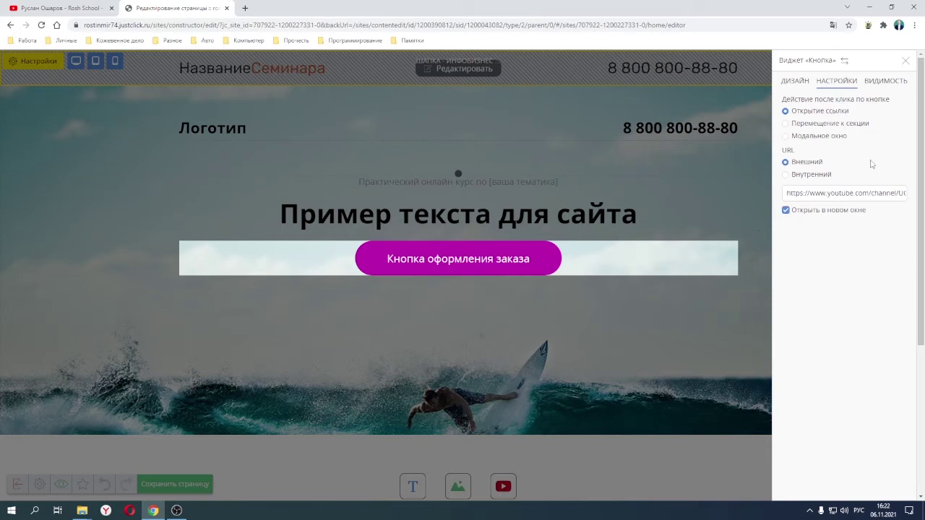
Step: Try a black #000000 fill behind the order button, and reset its opacity to 0.00
click(797, 84)
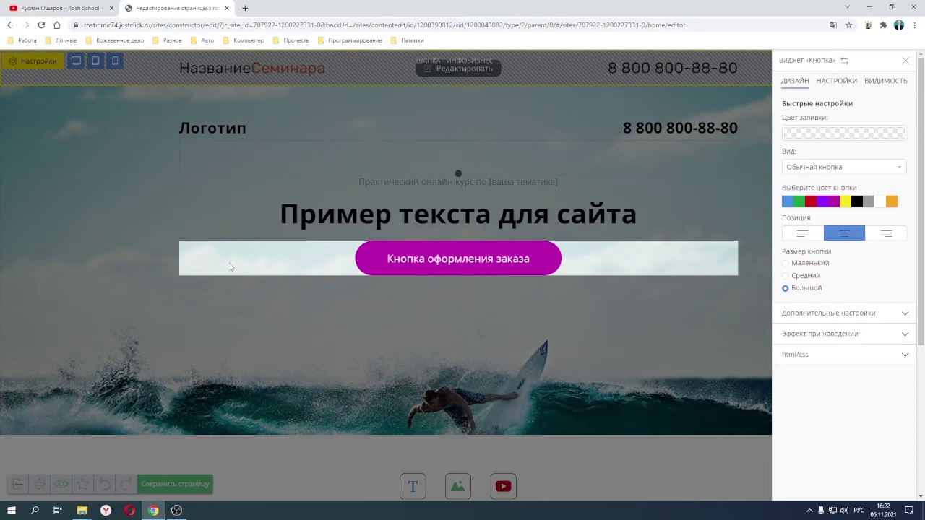
click(826, 135)
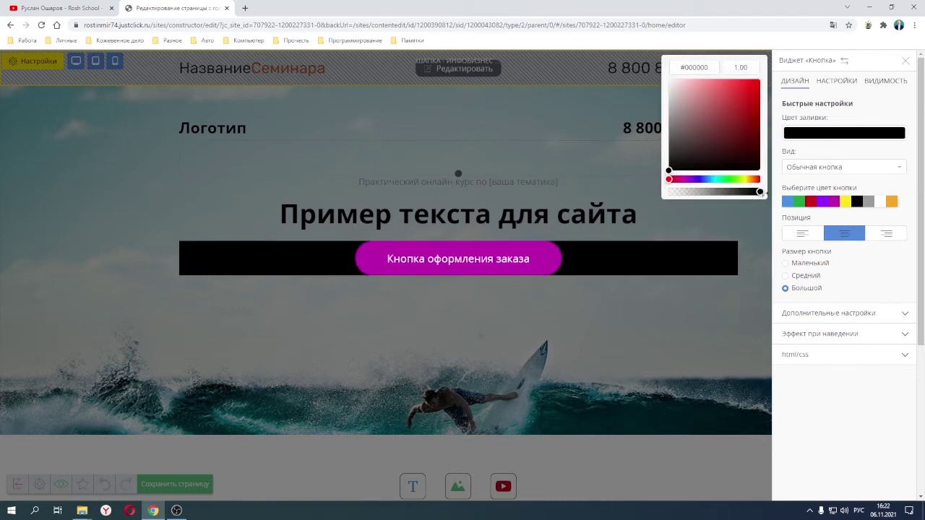
drag(759, 188, 649, 205)
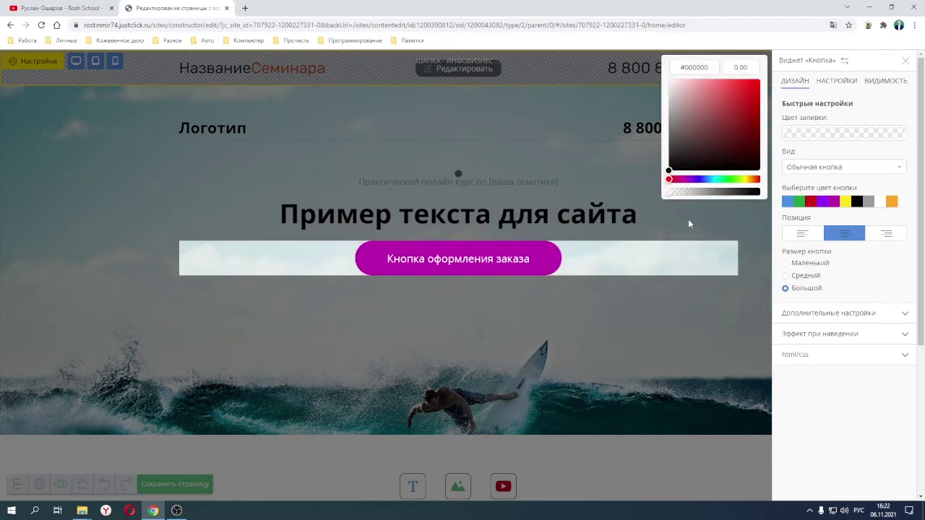
click(874, 117)
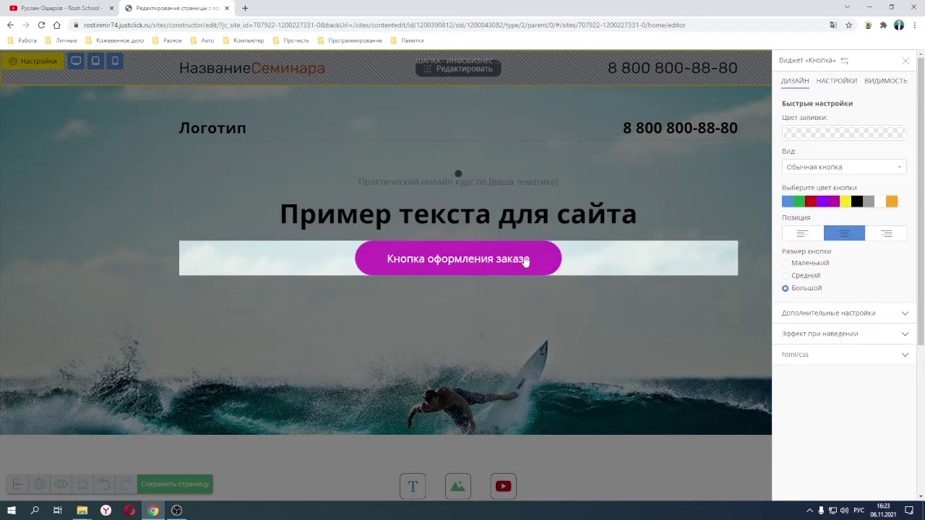
Step: Replace the order button's caption with "КУПИТЬ" and close the button settings
drag(530, 260, 375, 266)
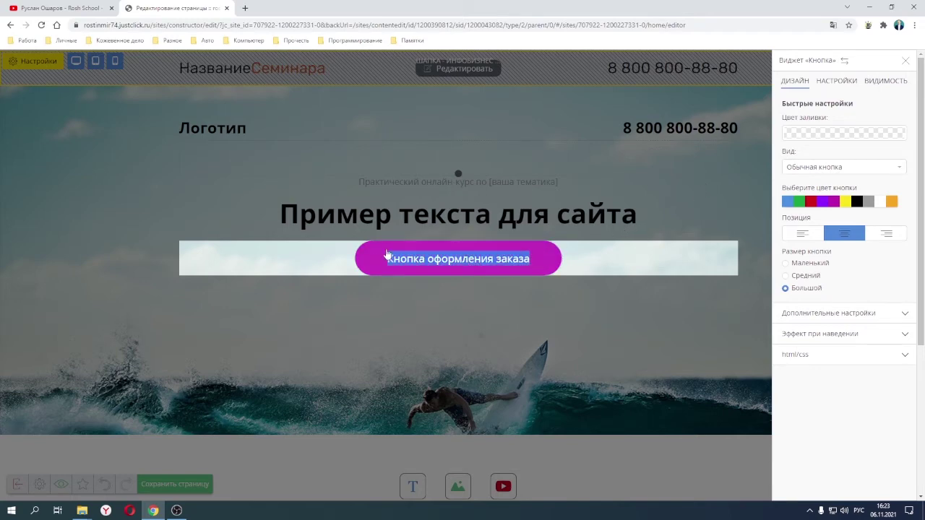
text(КУПИТЬ)
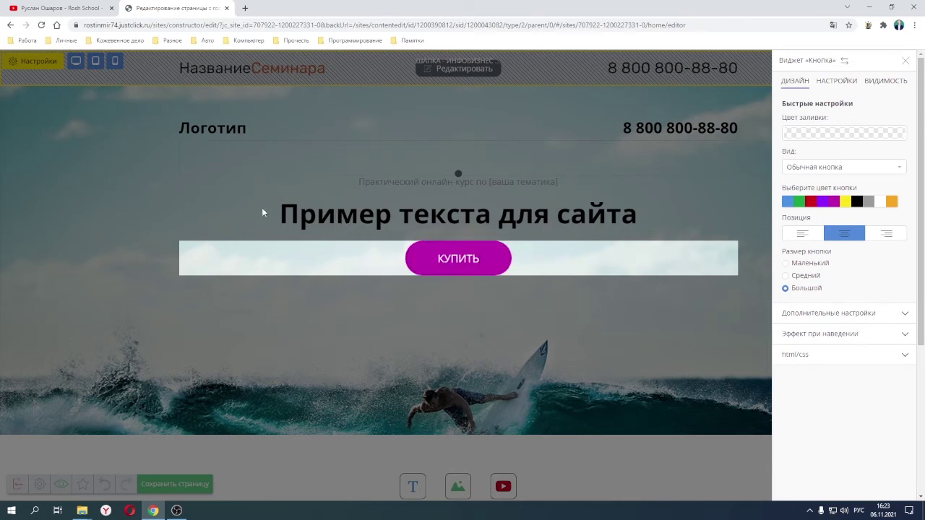
click(230, 192)
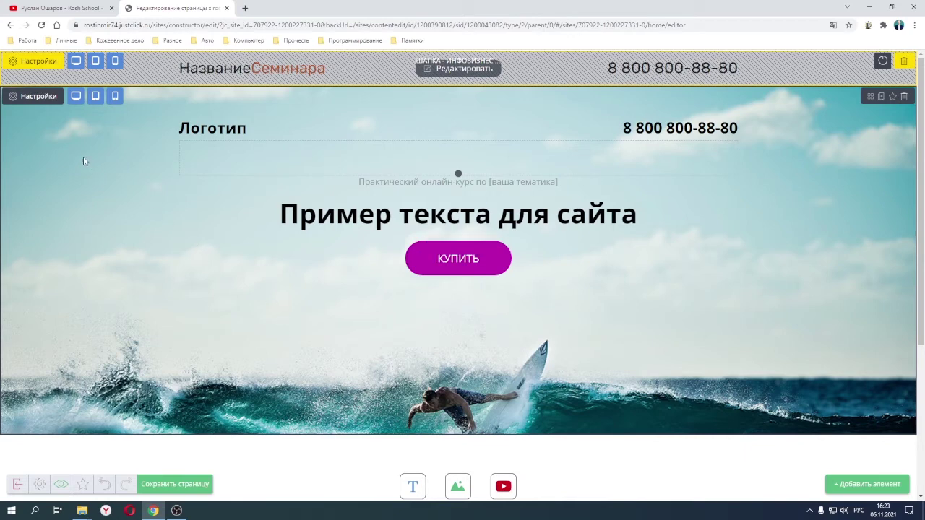
Step: Try the "Вписать" background image fill for the surfer header section, return it to "Растянуть", and close the section settings
click(14, 98)
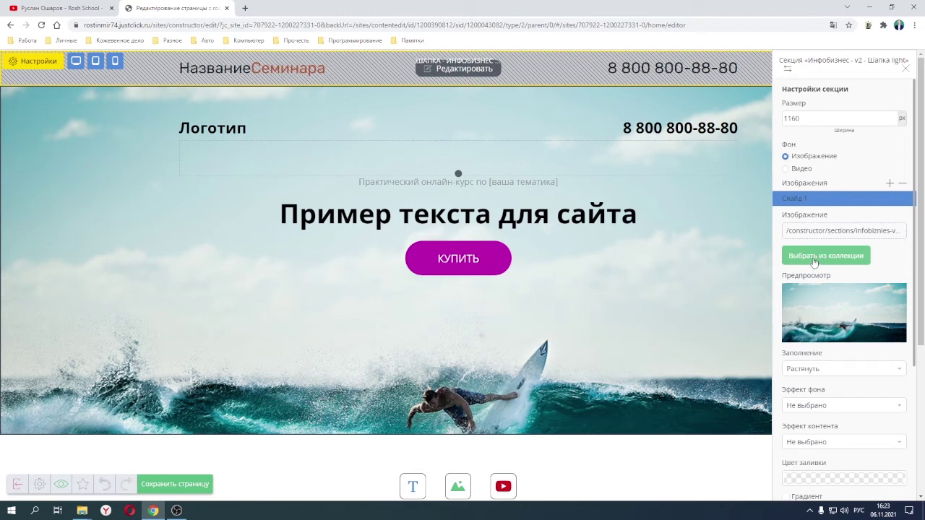
click(826, 370)
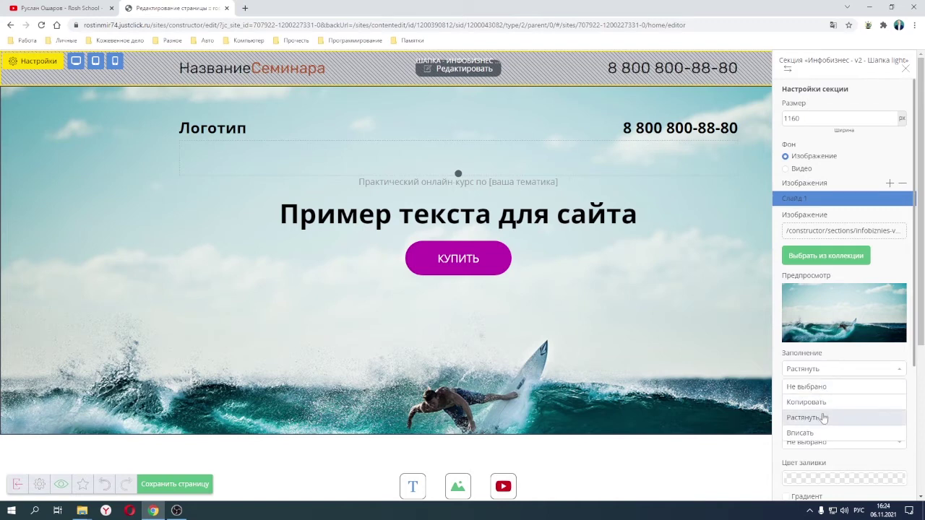
click(802, 433)
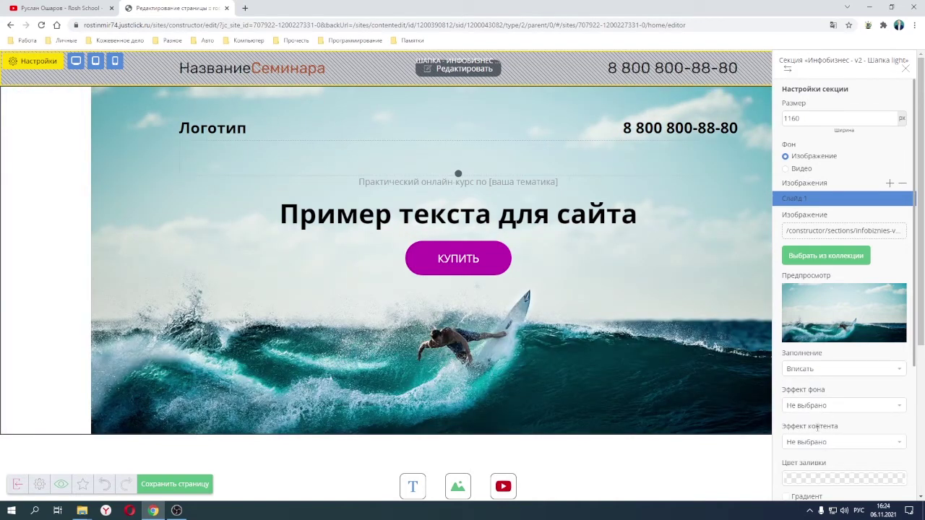
click(818, 371)
click(817, 423)
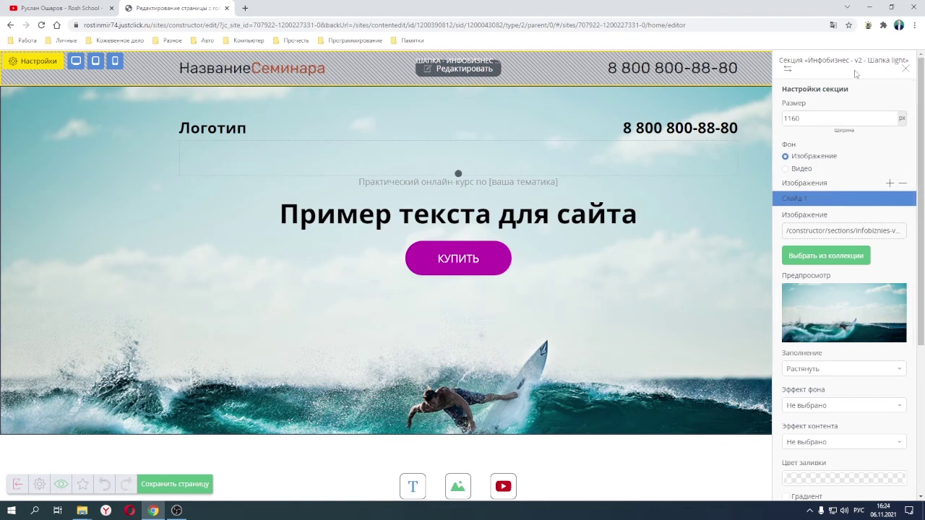
scroll(794, 293, down, 1)
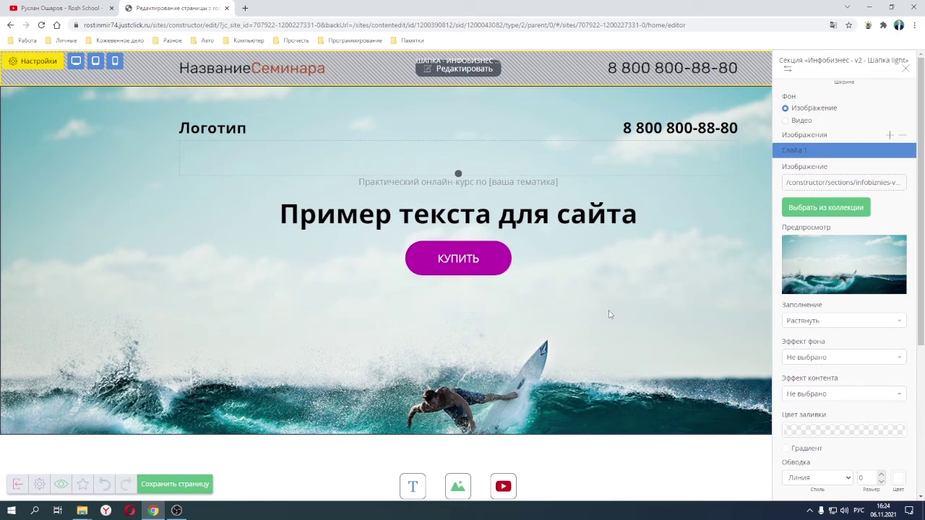
scroll(840, 149, up, 1)
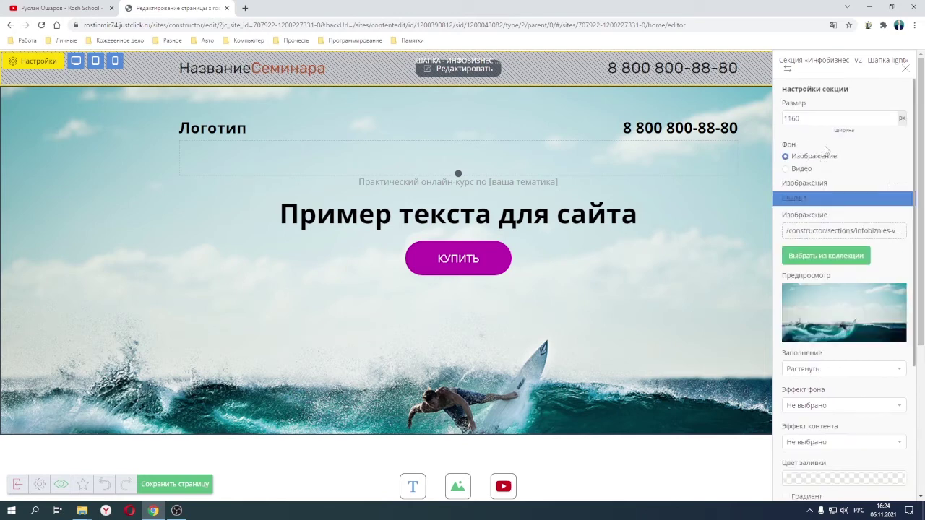
click(684, 274)
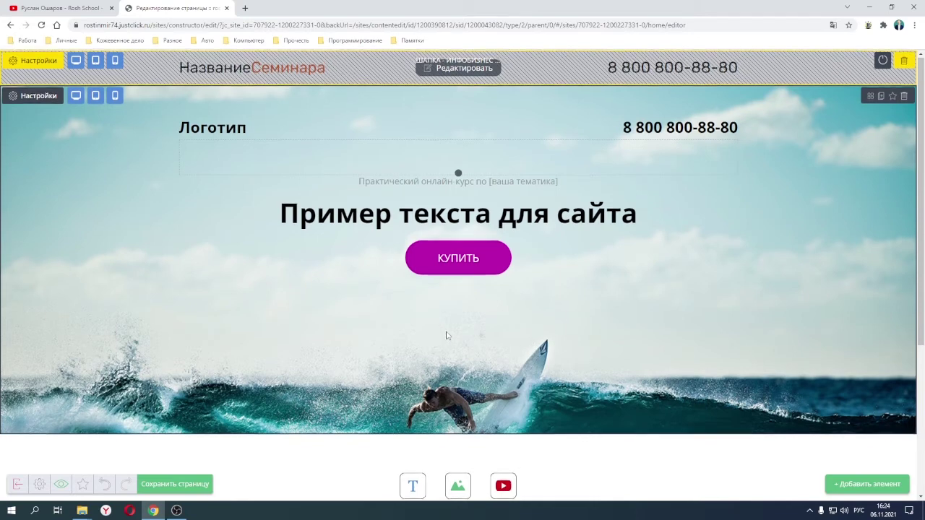
Step: Add the "Кто автор программы?" section from the Контент category directly below the surfer header, and close the element list
scroll(447, 335, down, 1)
scroll(446, 335, up, 1)
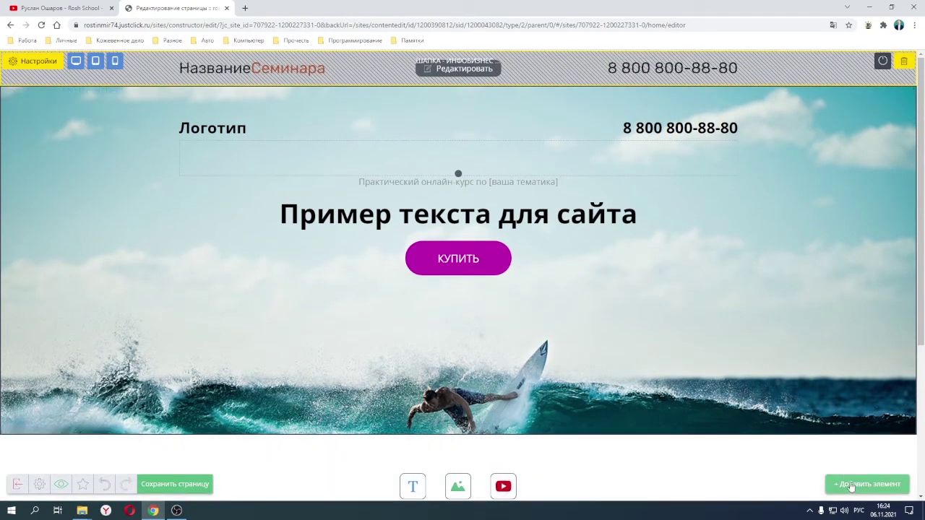
click(867, 484)
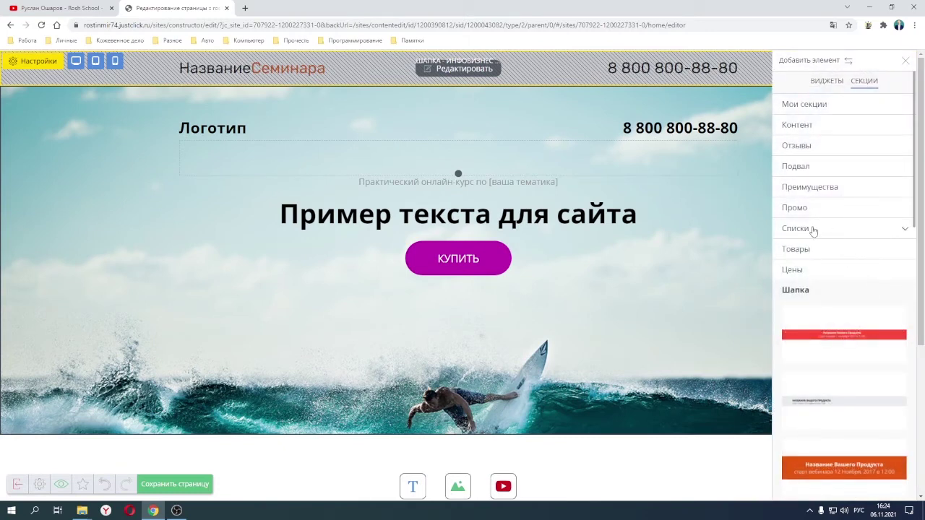
click(822, 124)
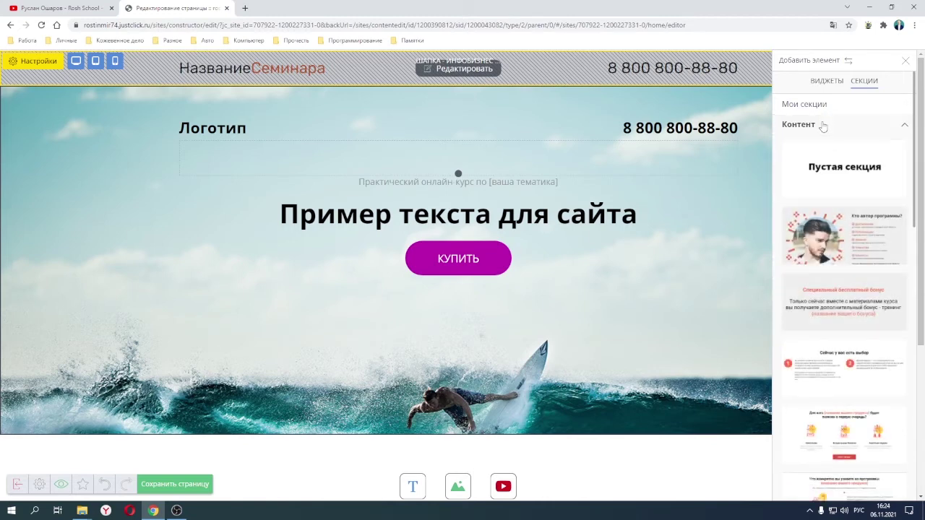
drag(844, 238, 442, 442)
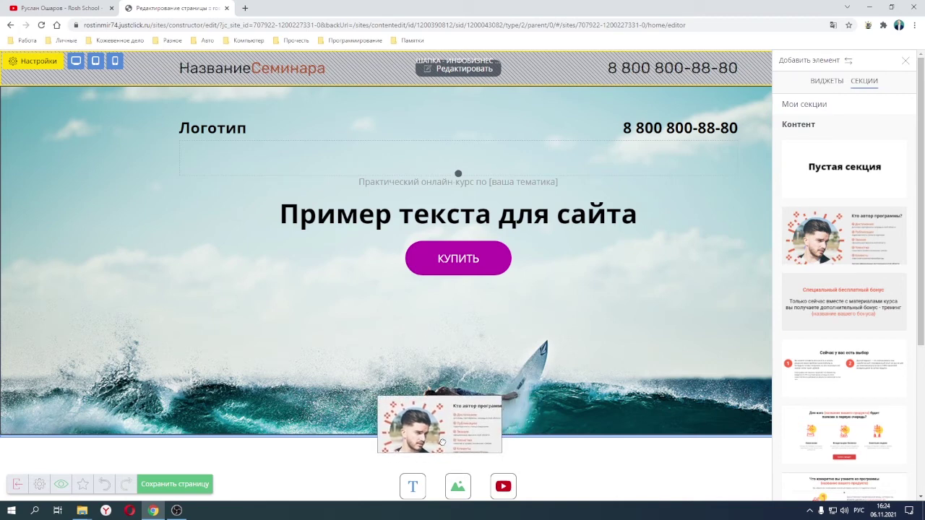
drag(443, 441, 442, 441)
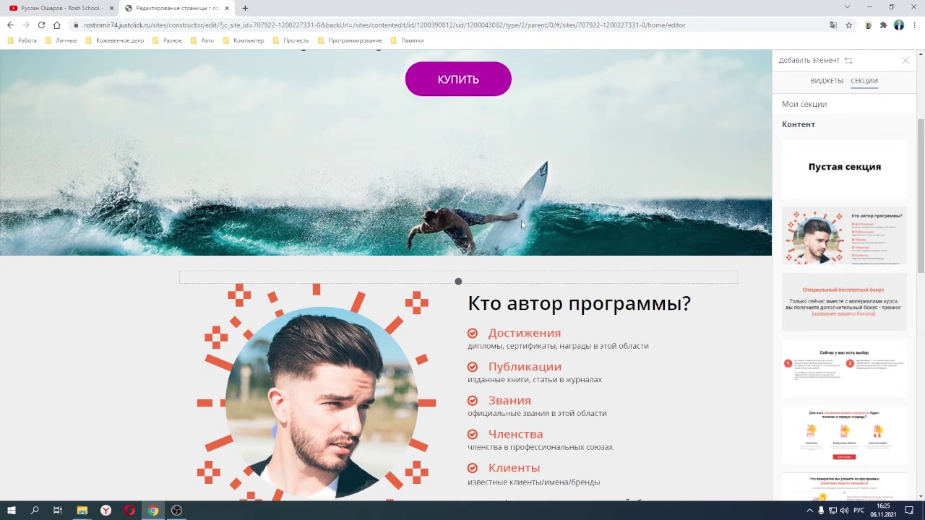
click(521, 220)
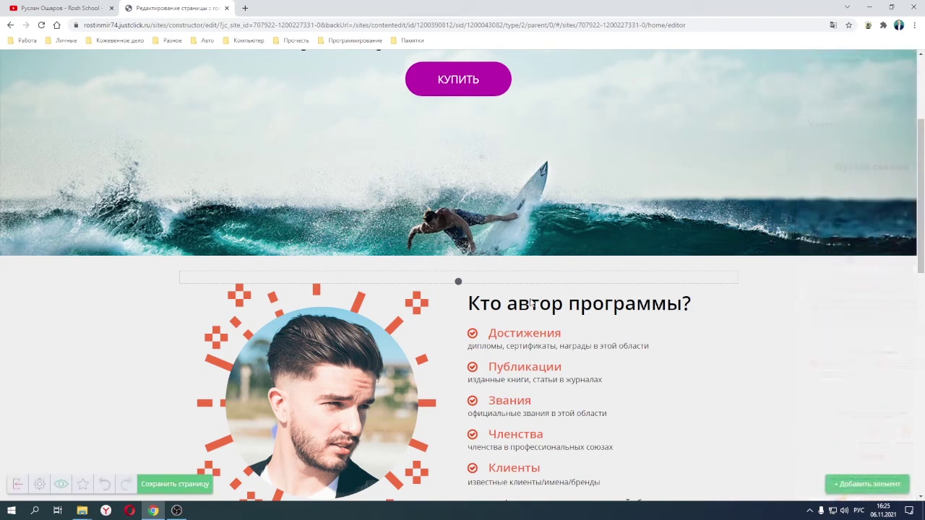
Step: Open the author photo's settings, check the category list in its image library, and close the library
click(356, 352)
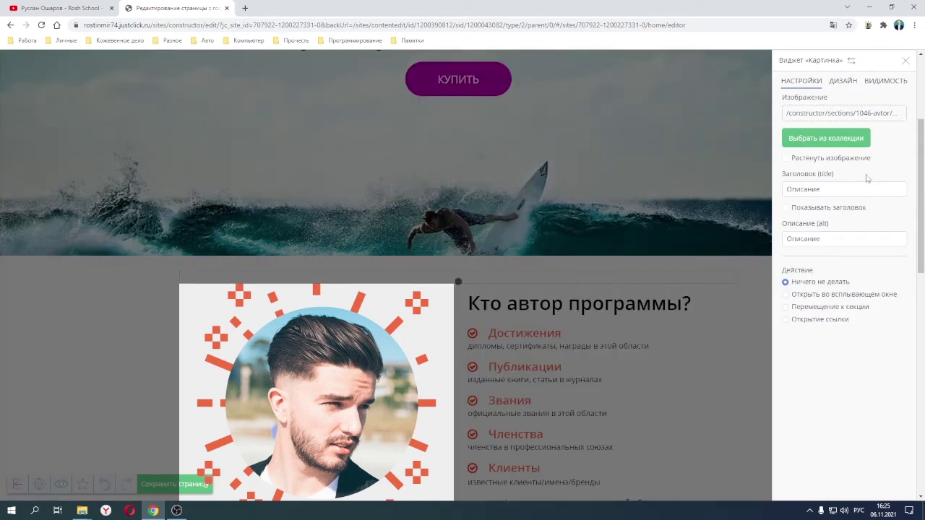
click(833, 139)
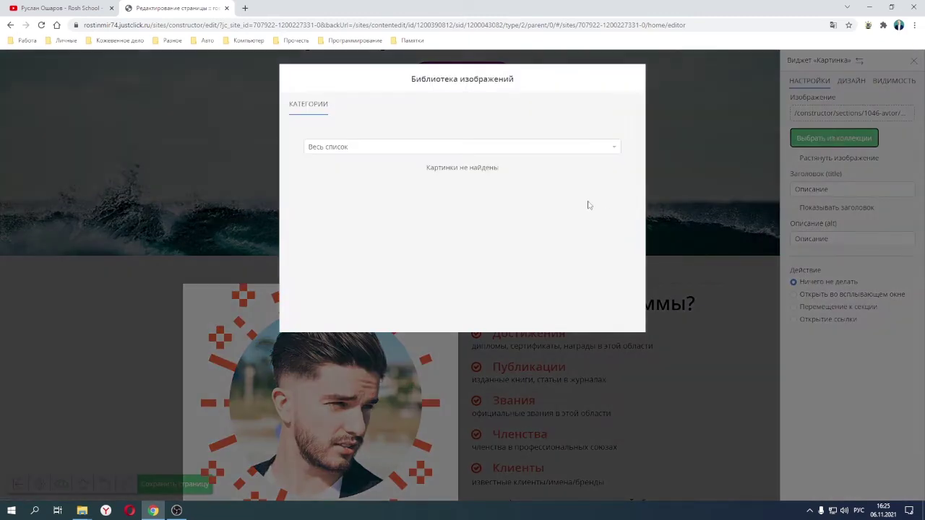
click(366, 149)
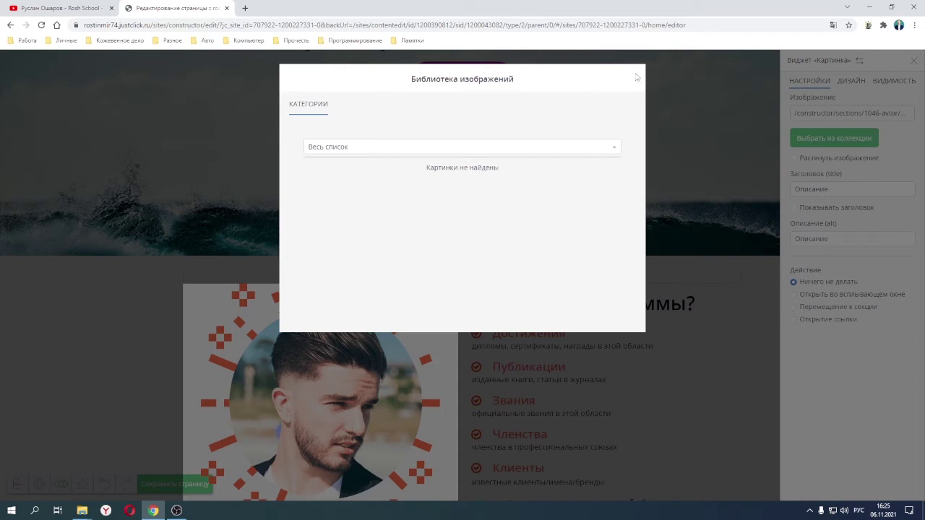
click(610, 151)
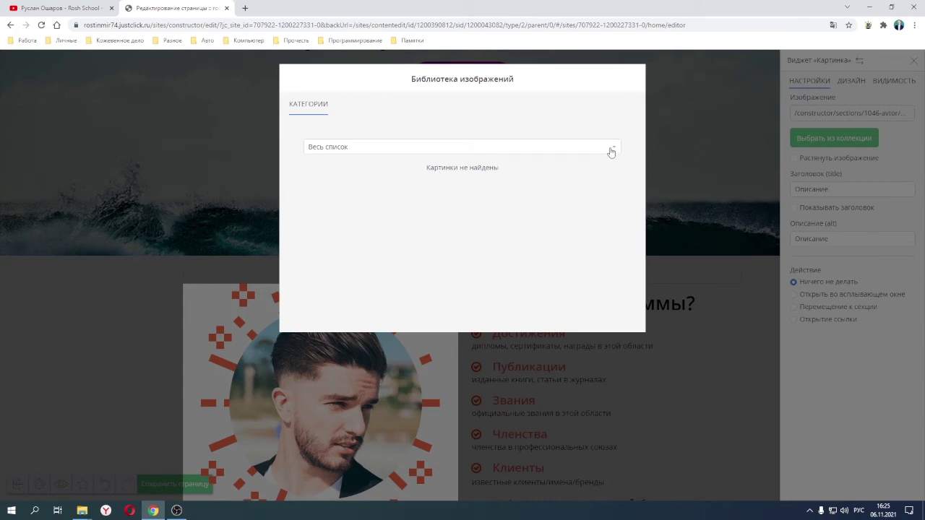
click(726, 93)
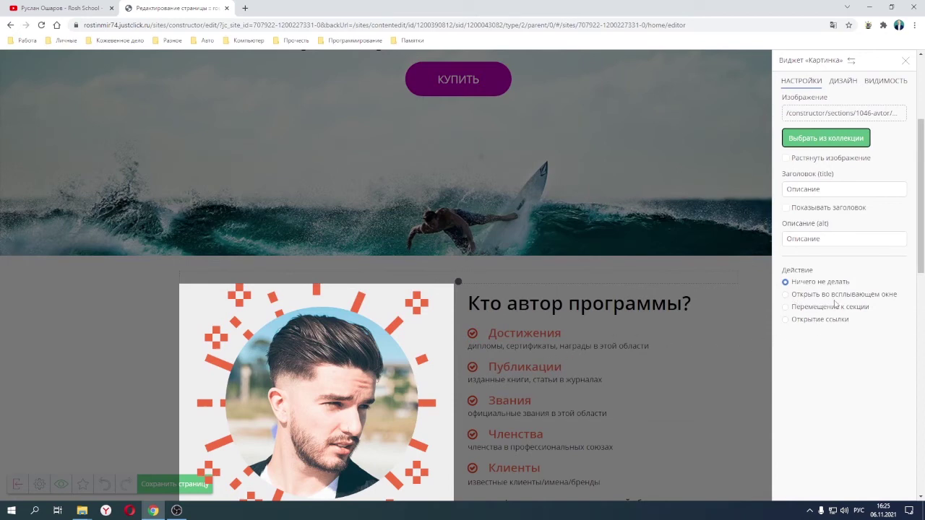
Step: Set the author photo's action to "Перемещение к секции" with "Инфобизнес v4 Шапка" as the target section
click(786, 297)
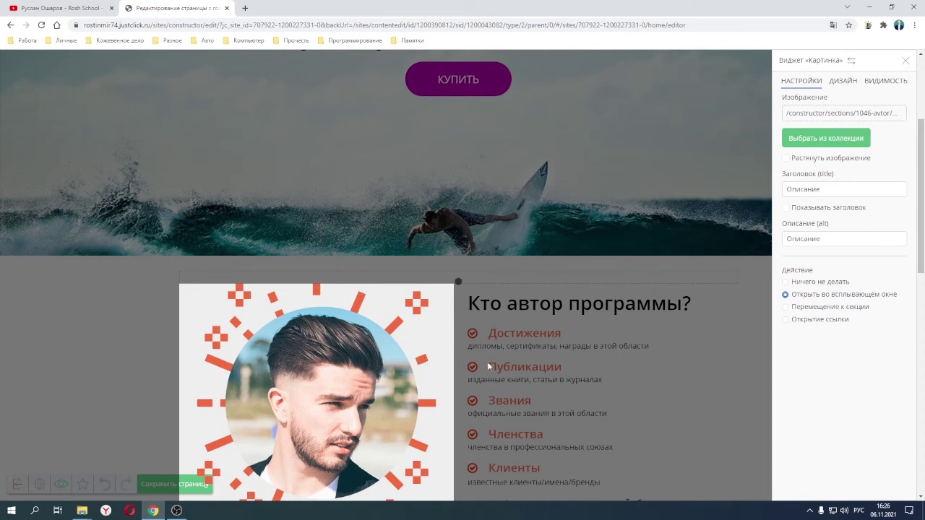
click(809, 314)
click(811, 351)
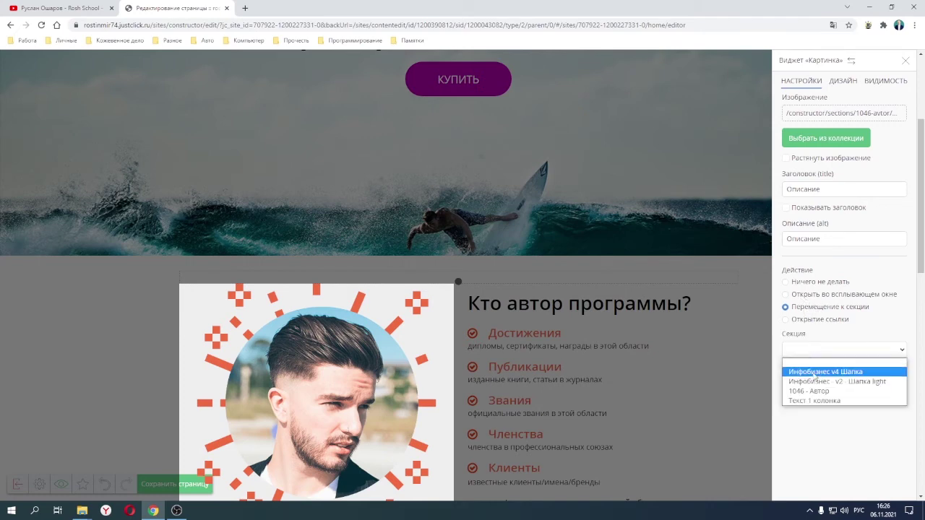
click(814, 372)
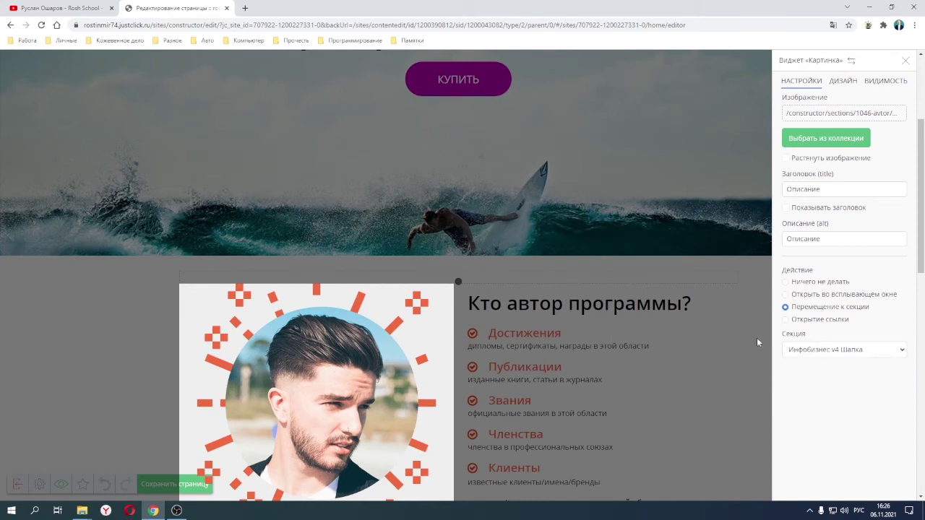
Step: Give the author photo a #9c3838 fill at 0.53 opacity and close its settings
click(843, 81)
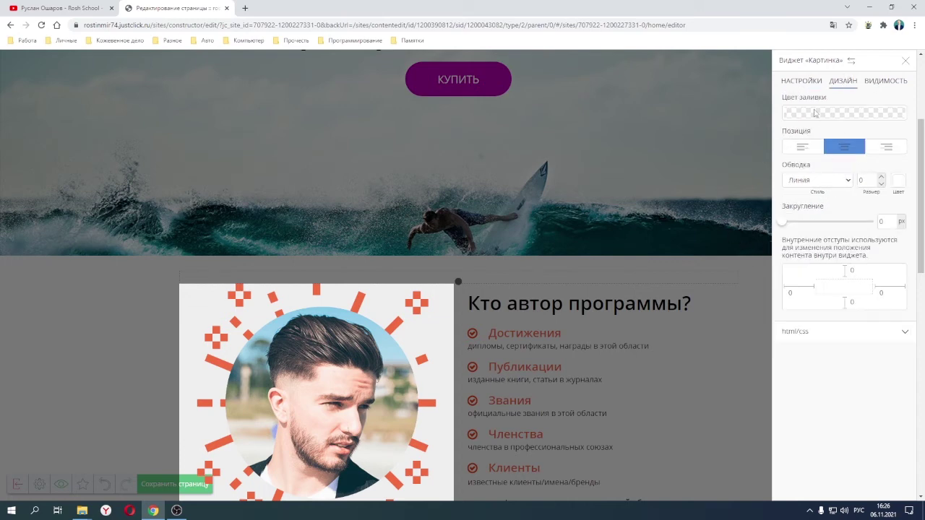
click(813, 110)
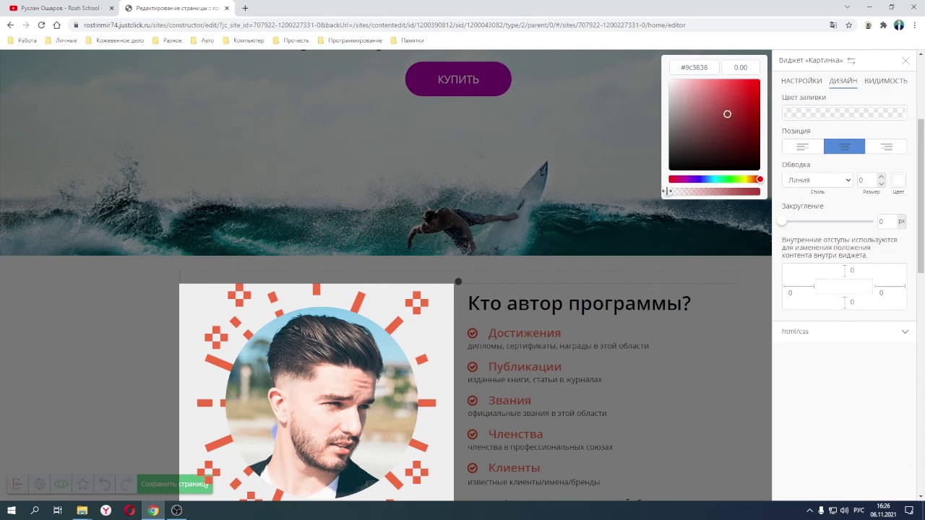
drag(668, 192, 717, 196)
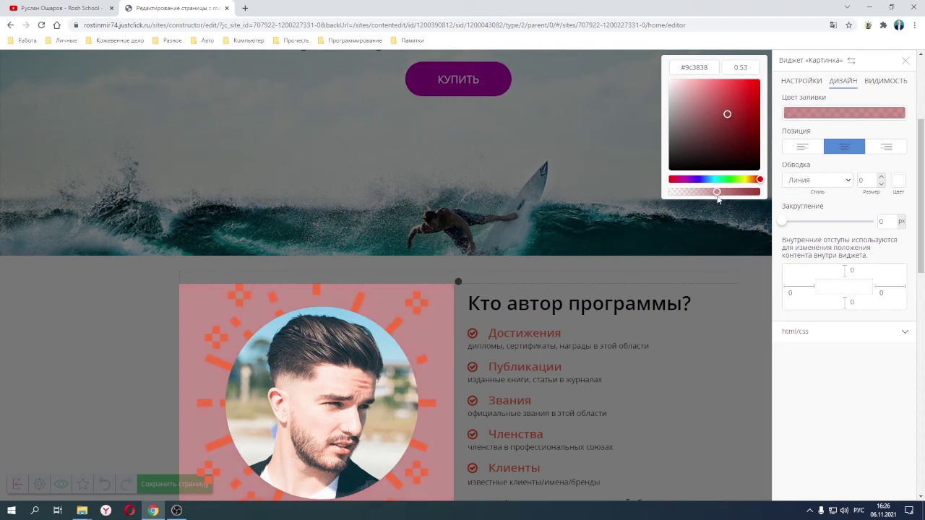
click(623, 158)
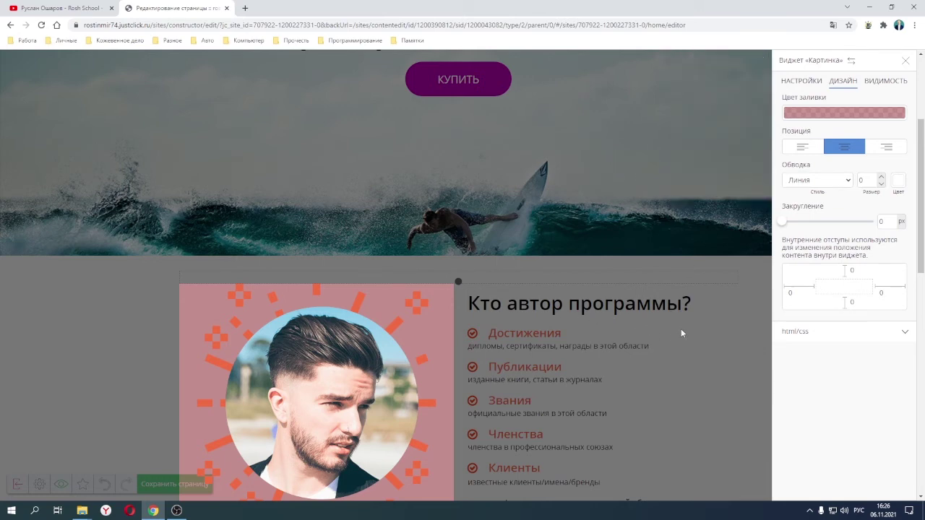
click(619, 203)
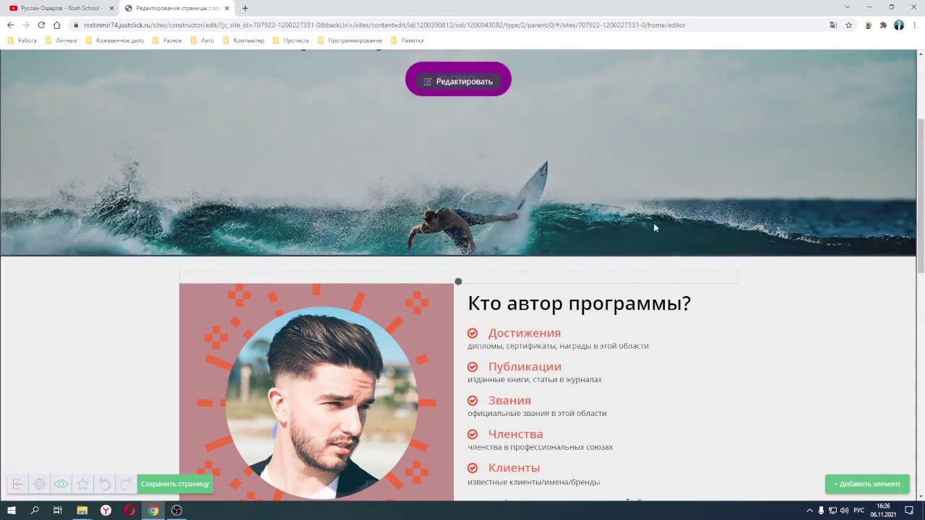
Step: Try to add a "Кнопка" widget beneath the author photo, check the author section, and close the element list
scroll(653, 227, down, 2)
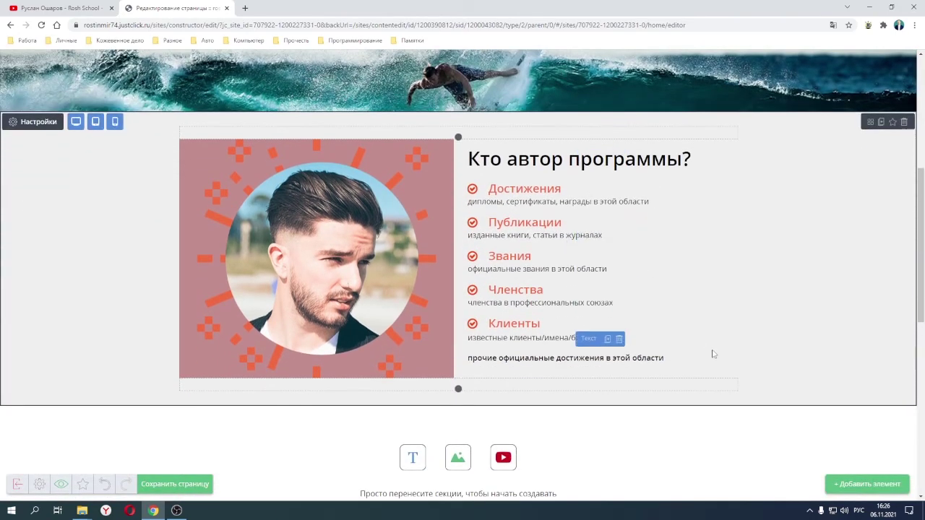
click(867, 484)
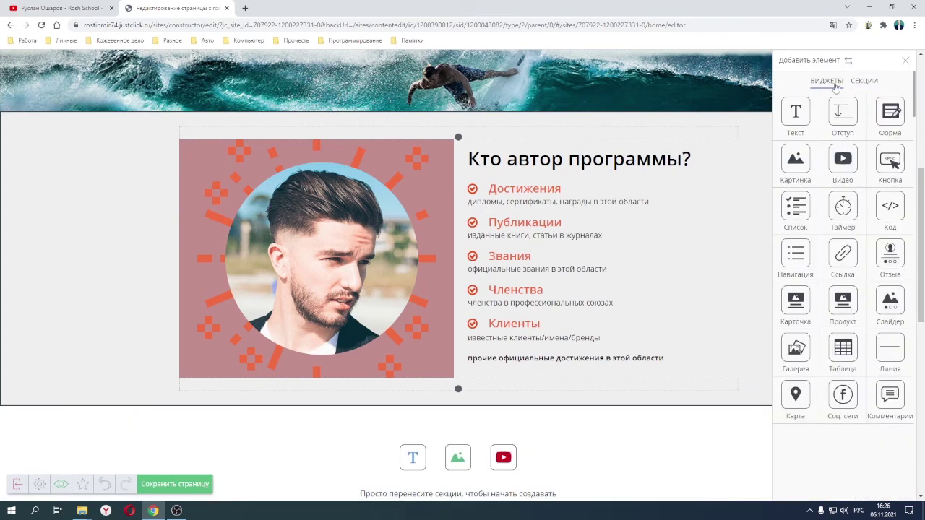
click(868, 80)
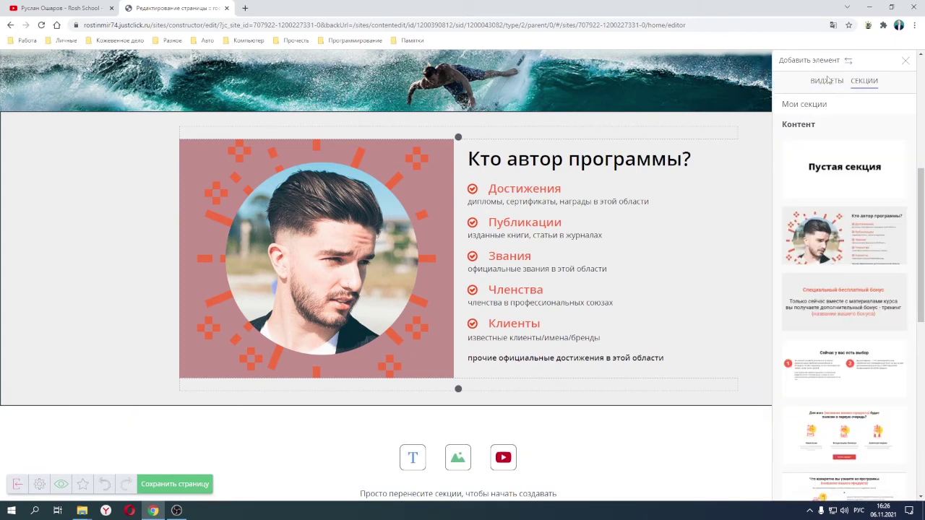
click(828, 85)
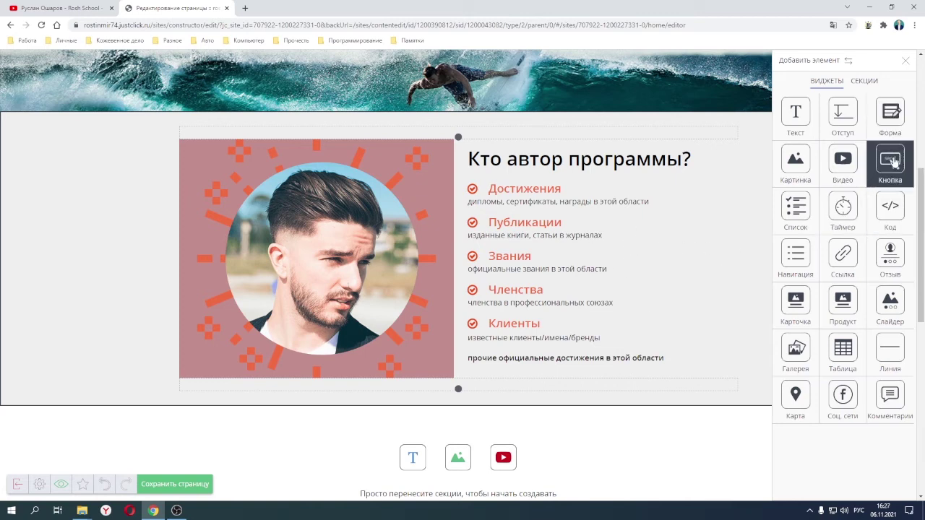
mouse_move(894, 160)
mouse_down()
mouse_move(383, 311)
mouse_move(351, 380)
mouse_move(542, 361)
mouse_move(552, 348)
mouse_move(514, 360)
mouse_move(503, 377)
mouse_move(275, 391)
mouse_move(287, 391)
mouse_up()
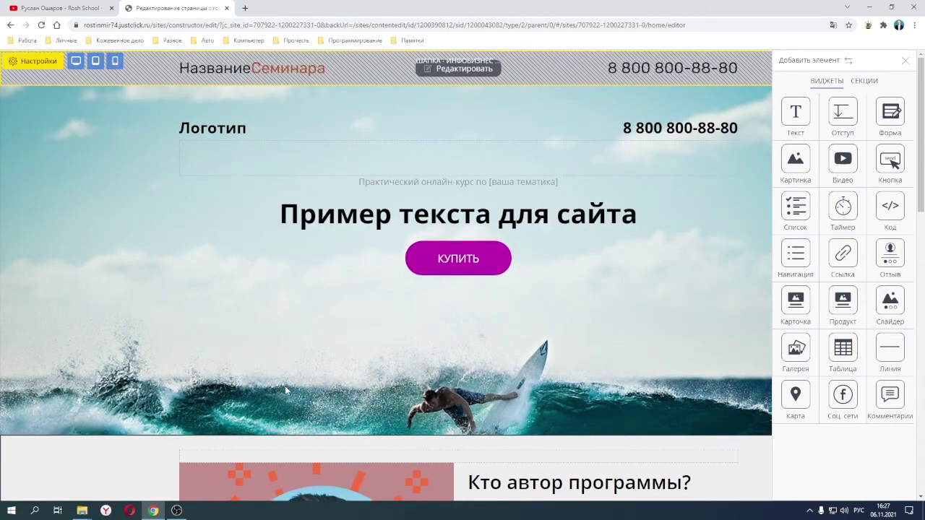
scroll(277, 367, down, 2)
scroll(277, 367, down, 6)
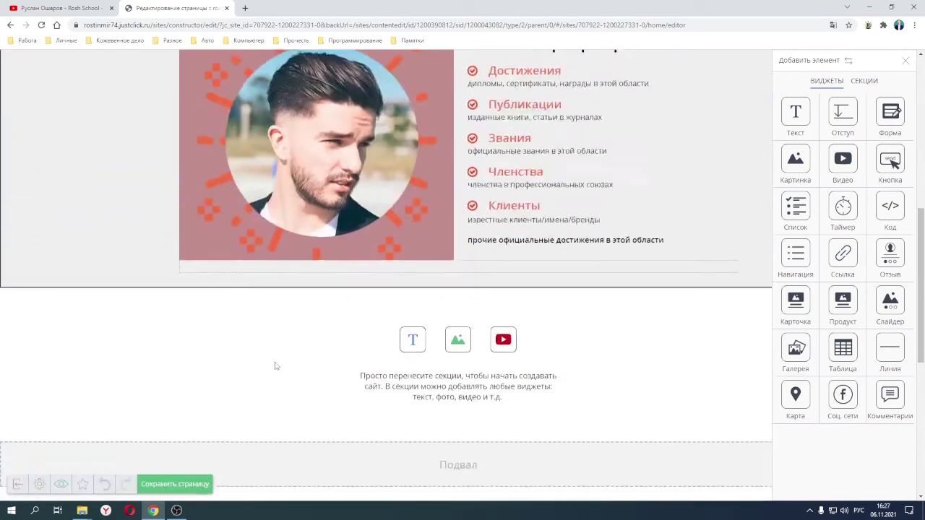
scroll(275, 365, up, 6)
scroll(275, 364, up, 1)
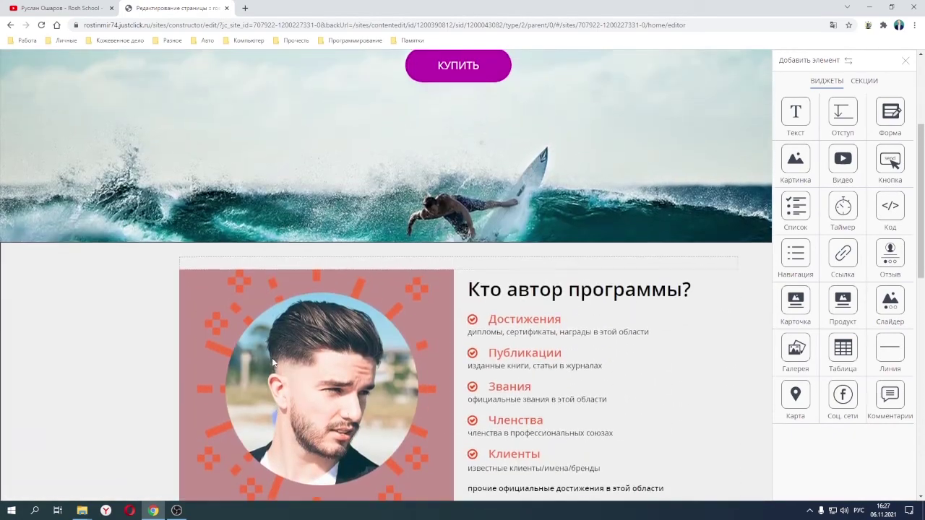
scroll(275, 340, down, 2)
click(260, 302)
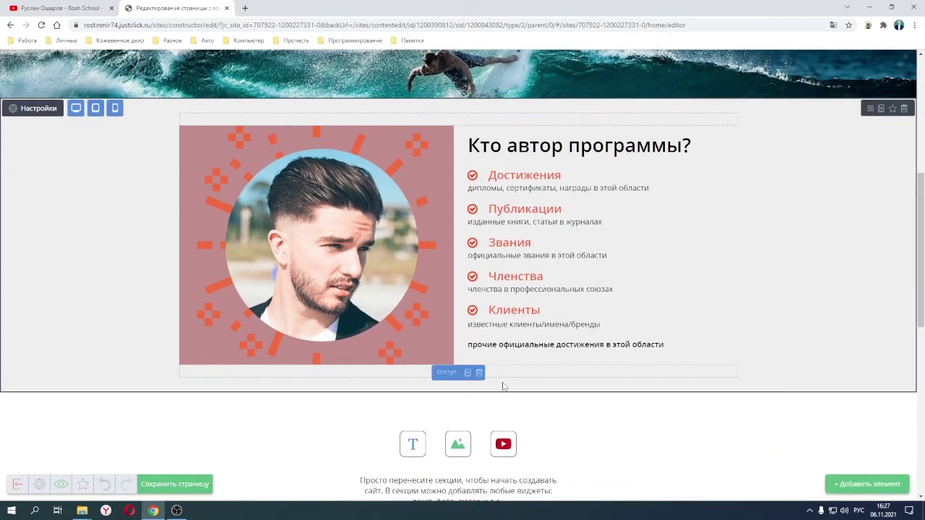
Step: Add a "Кнопка" widget below the "прочие официальные достижения в этой области" text in the author section and close the element list
click(839, 490)
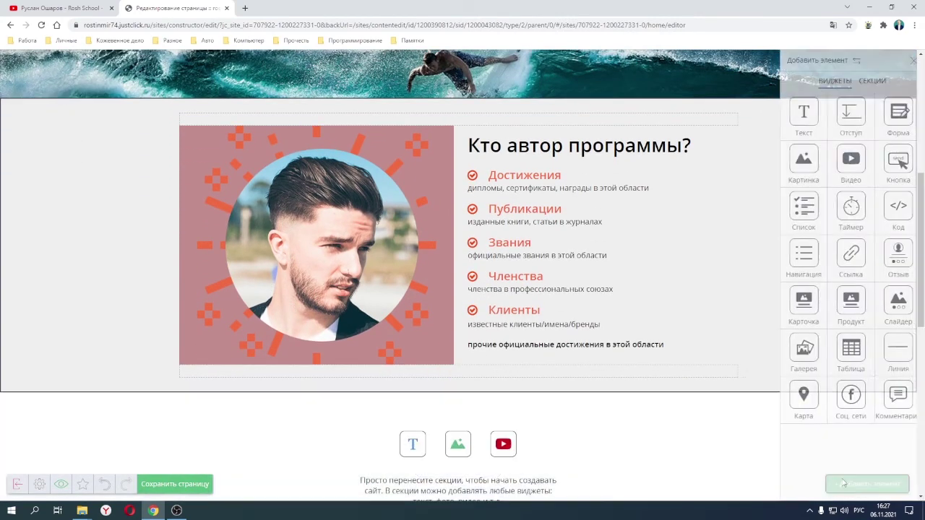
drag(889, 160, 562, 357)
scroll(537, 315, down, 3)
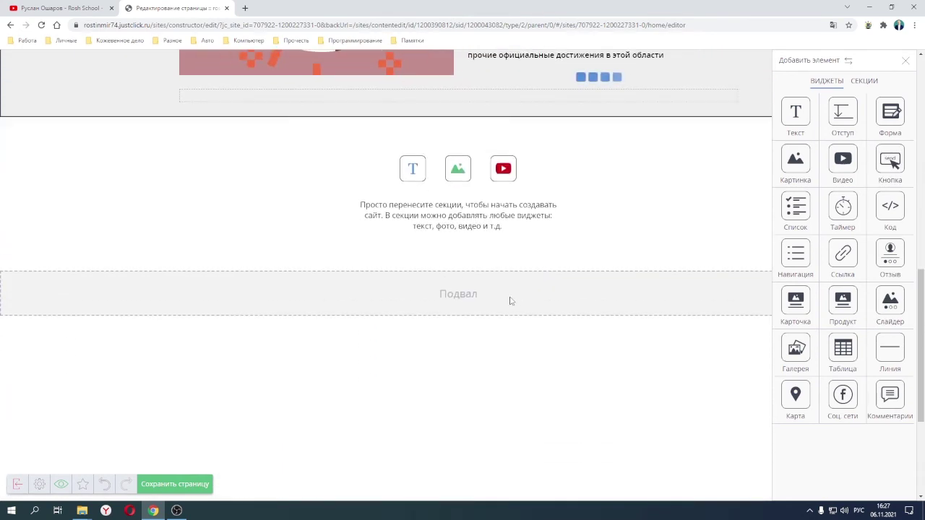
scroll(483, 290, up, 1)
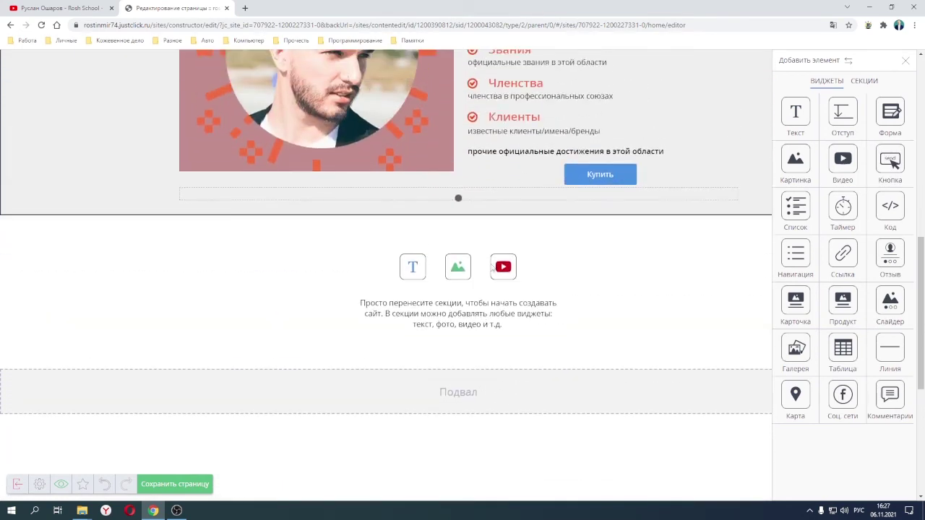
click(628, 182)
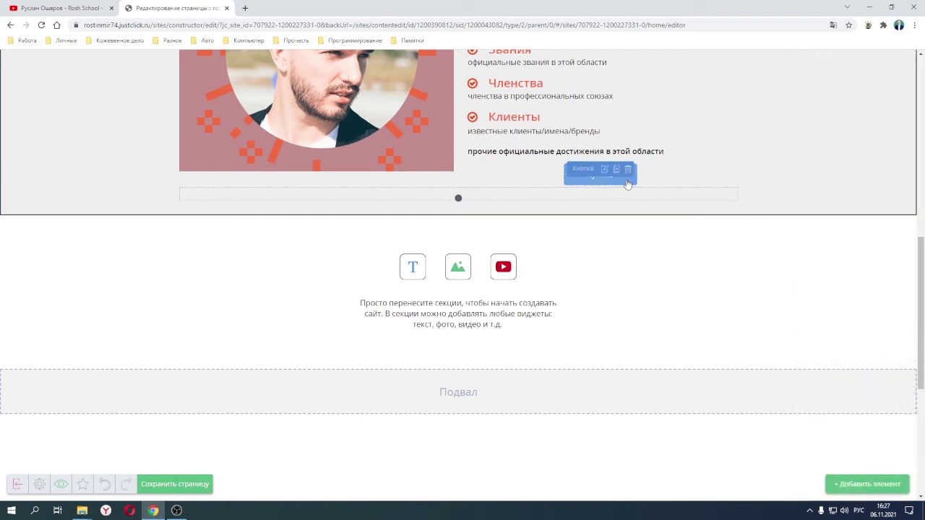
Step: Set the author section button's size to "Большой" and its corner rounding to 100 px
click(604, 171)
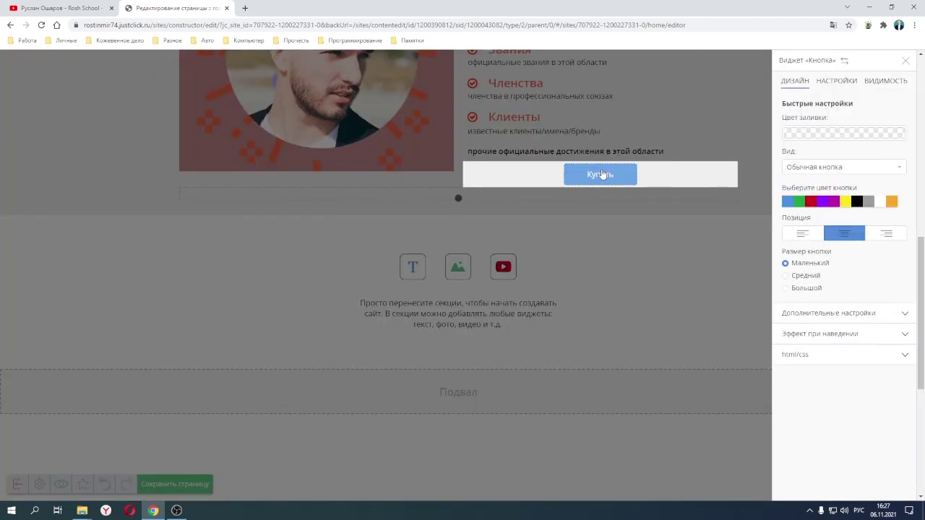
click(799, 289)
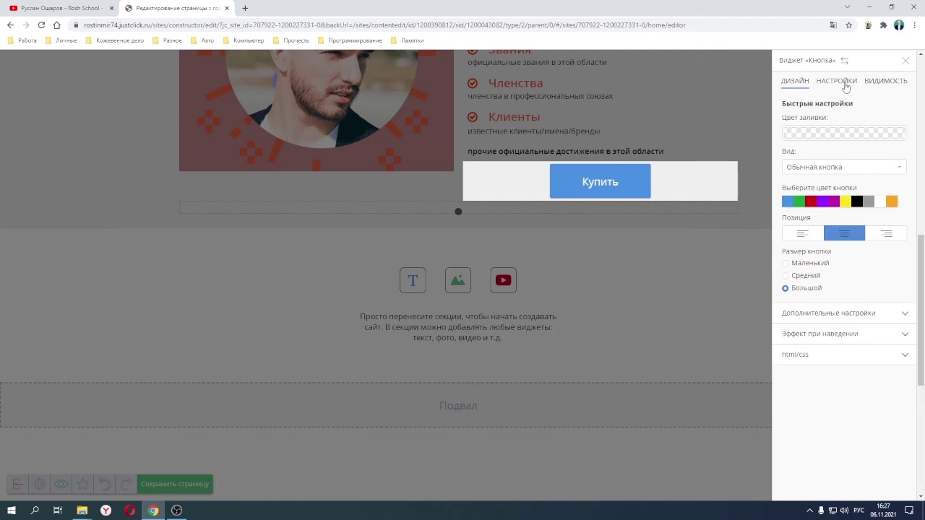
click(835, 316)
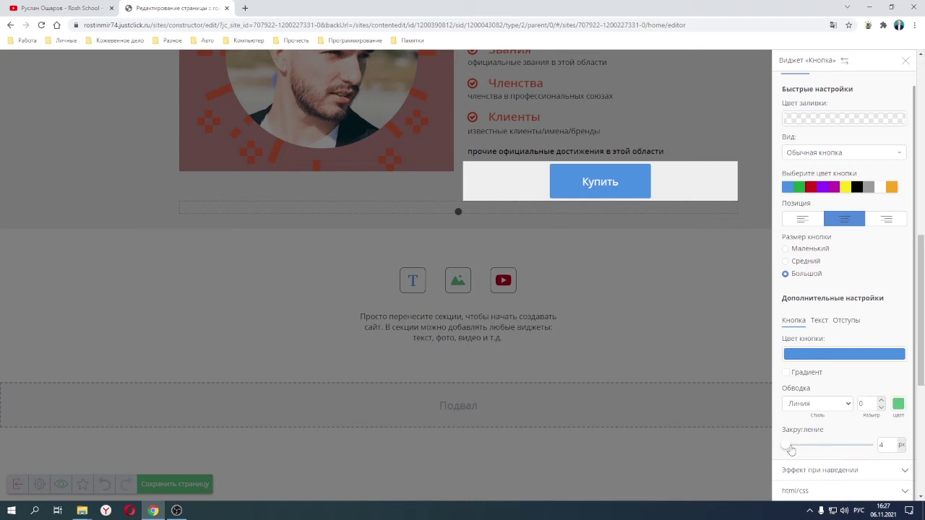
drag(795, 446, 880, 444)
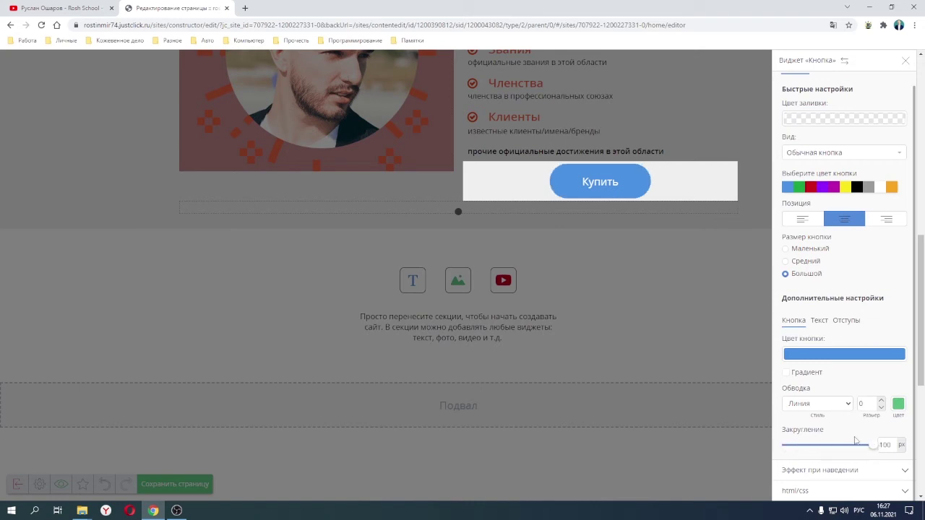
Step: Set the outline size of the author section button to 4 and close its settings
click(881, 400)
click(881, 401)
click(881, 400)
click(881, 400)
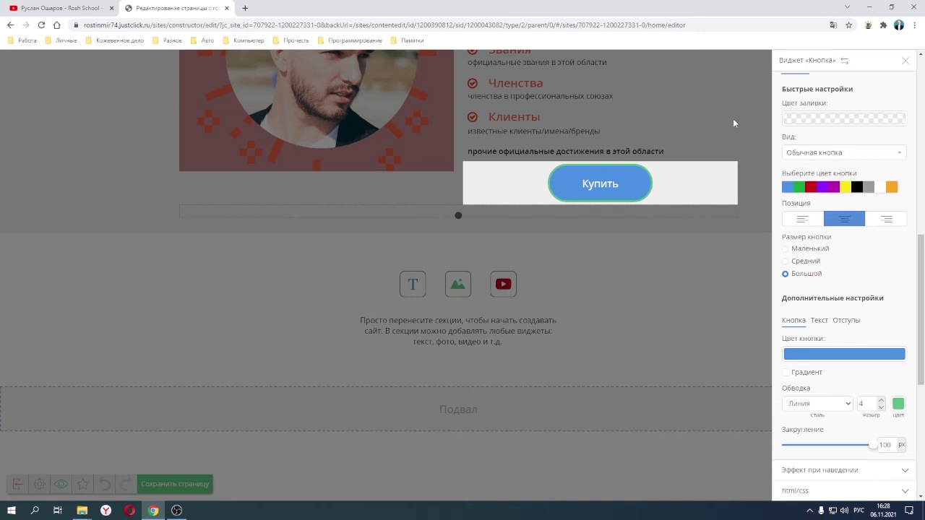
click(699, 125)
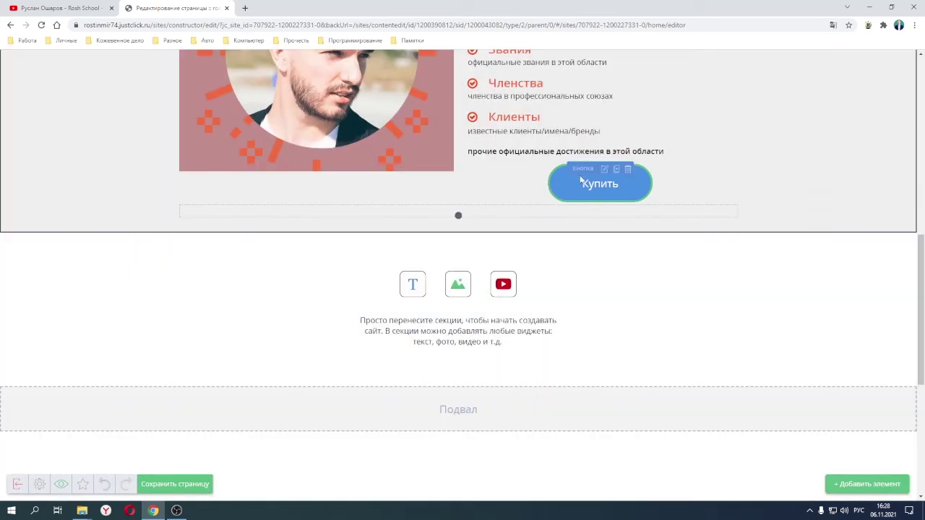
Step: Move the "Купить" button out of the text column to the centre of the author section, beneath both columns
click(580, 180)
click(617, 187)
drag(559, 174, 395, 212)
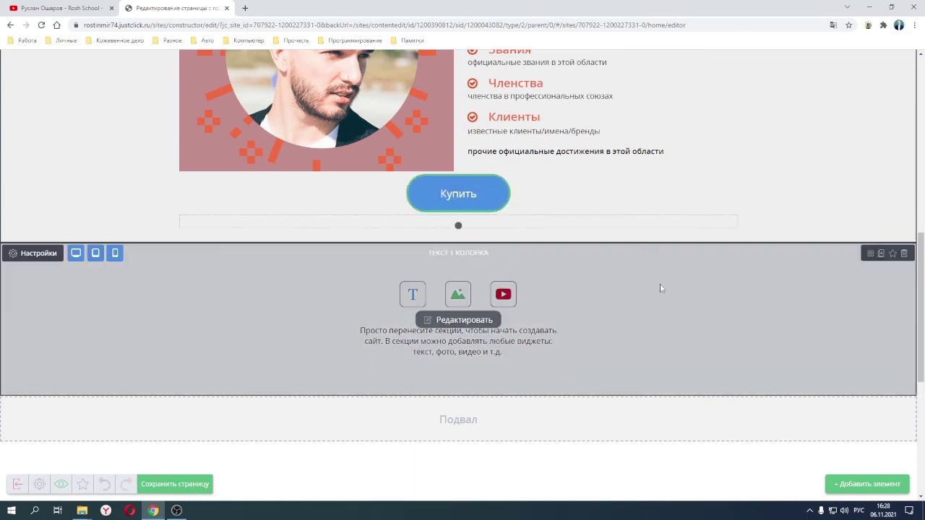
Step: Try to add the footer section with five social icons and bold text from the "Подвал" category to the page's footer area
click(855, 491)
click(860, 83)
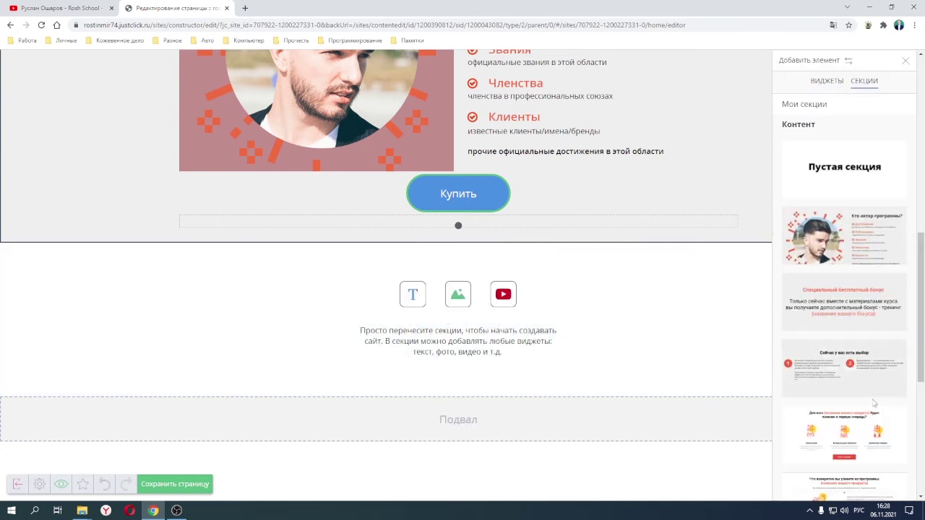
click(846, 128)
click(817, 167)
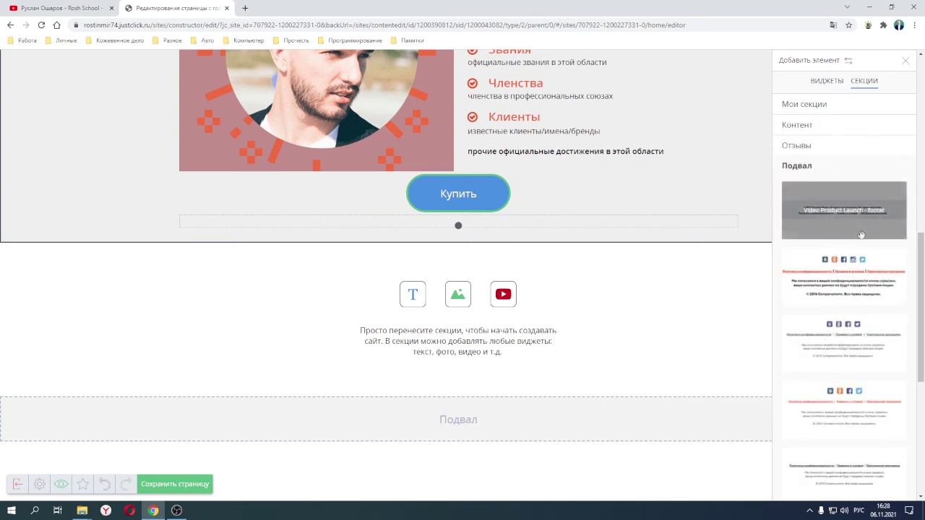
drag(843, 285, 462, 395)
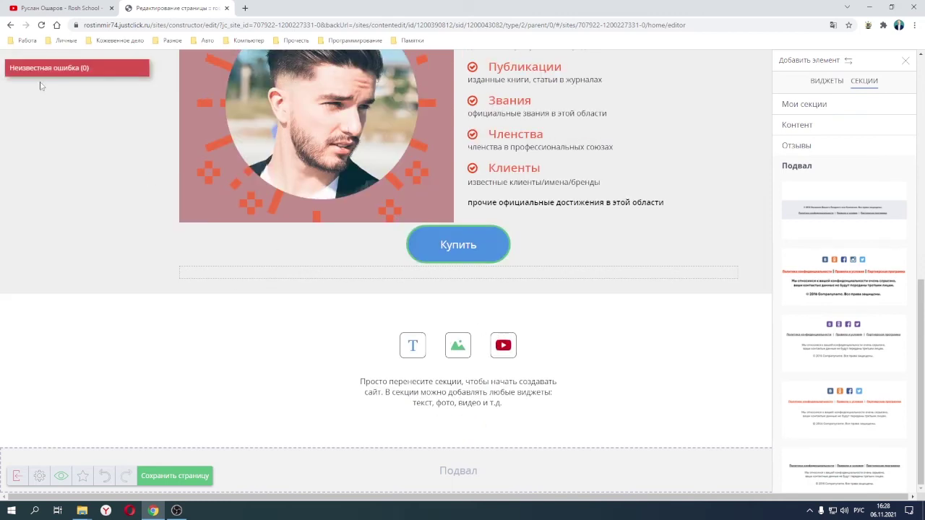
Step: Close the section library and look over the assembled page from the header to the footer area
click(117, 118)
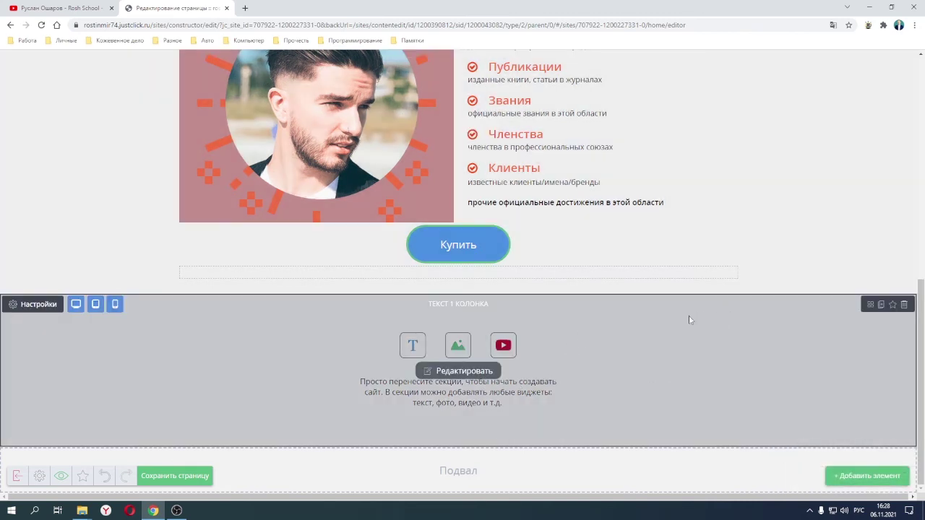
scroll(689, 320, up, 10)
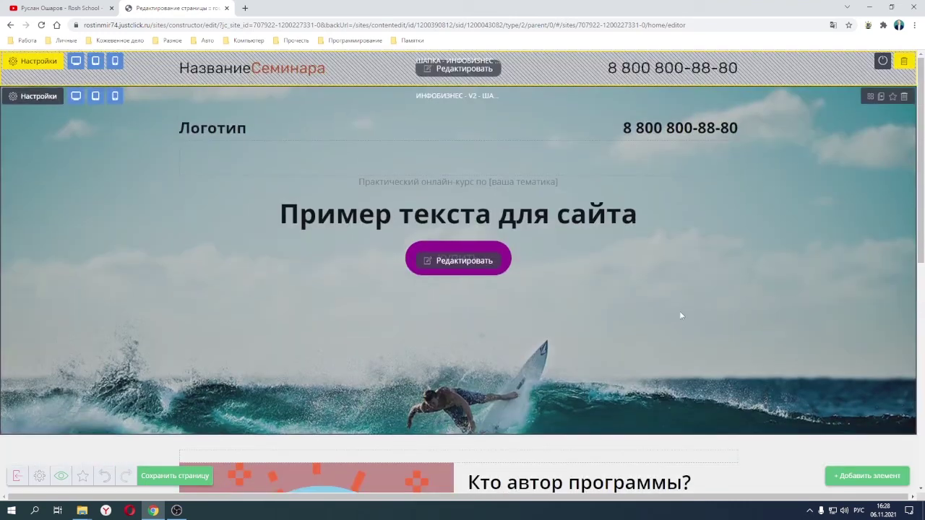
scroll(681, 316, down, 10)
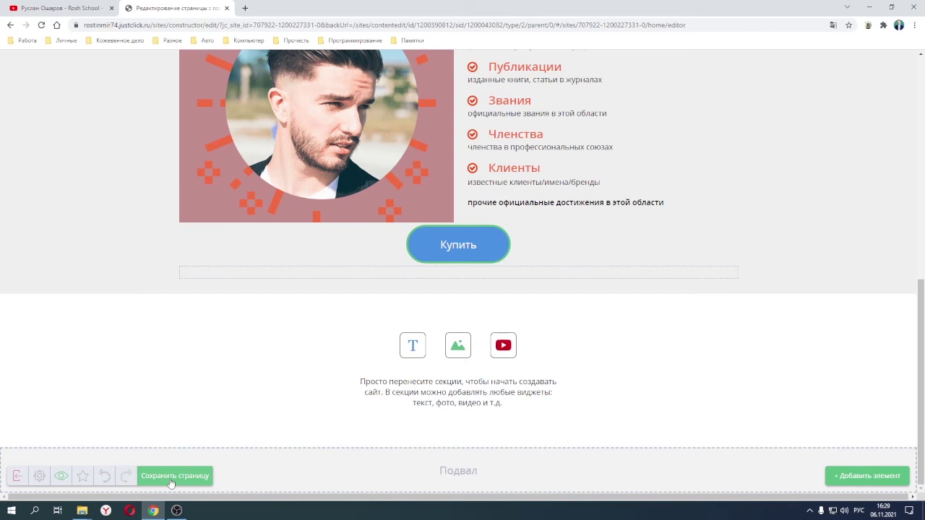
Step: Examine the site settings for fonts, background, images, HTML code insertion, SEO and social networks, and close them without changes
click(39, 477)
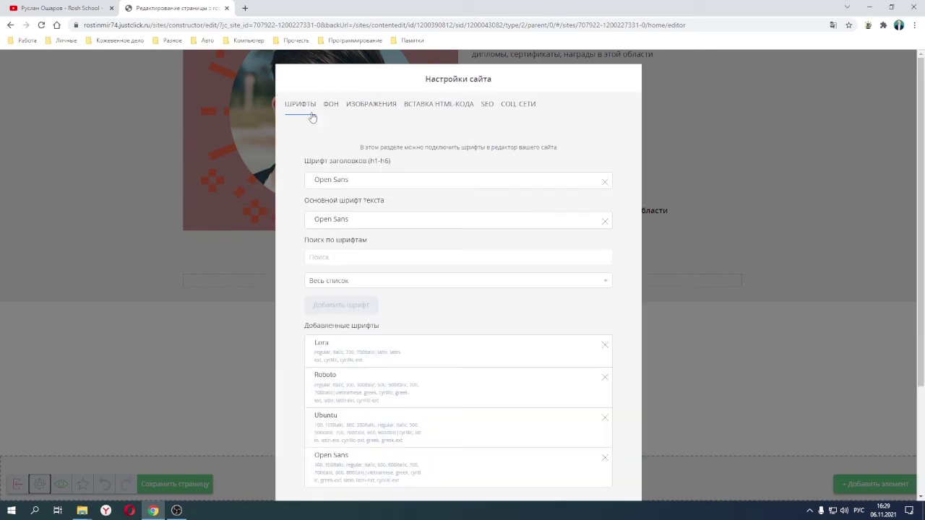
click(331, 114)
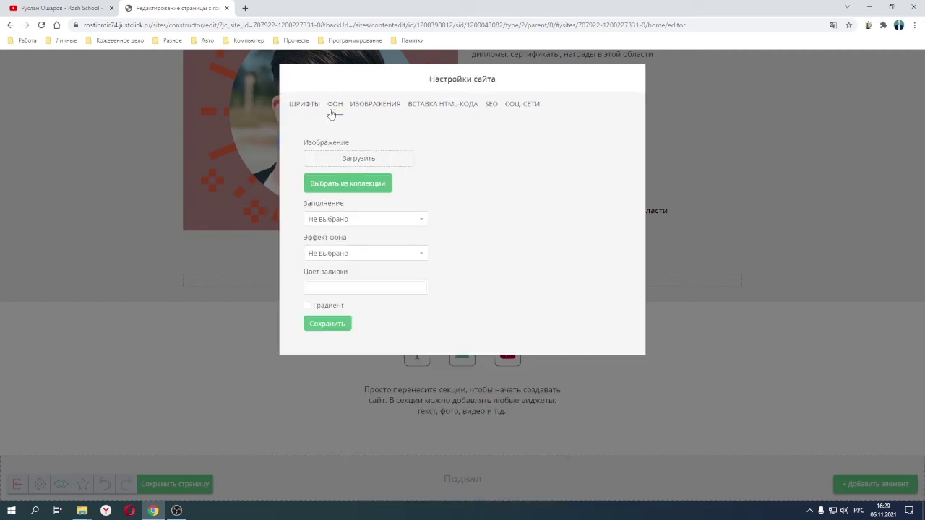
click(373, 107)
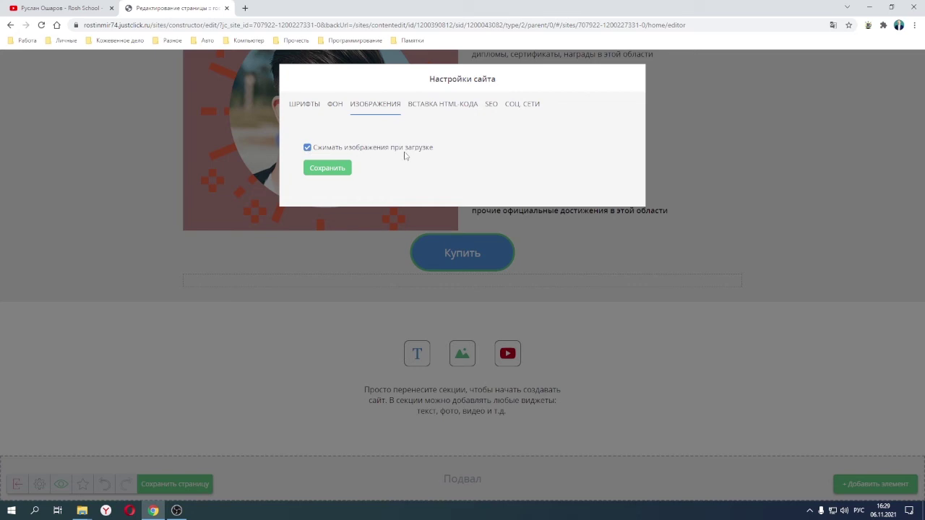
click(436, 109)
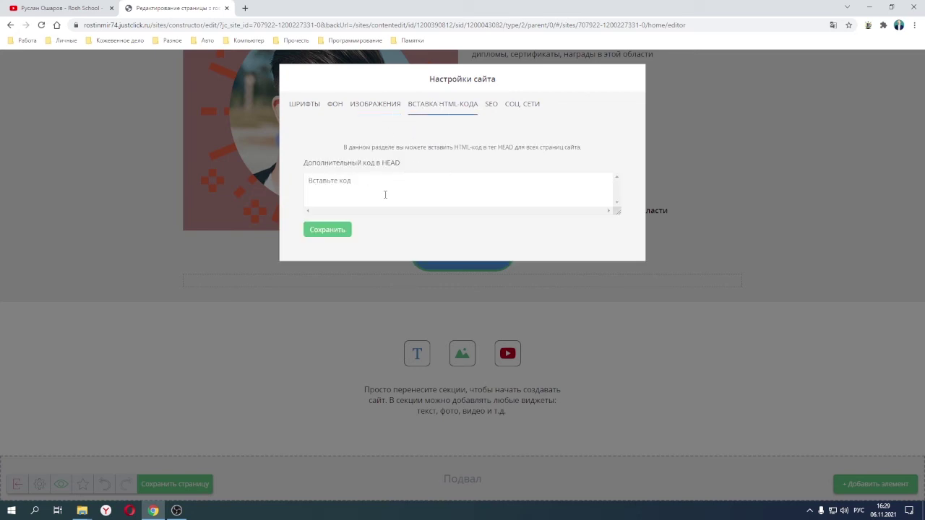
click(492, 107)
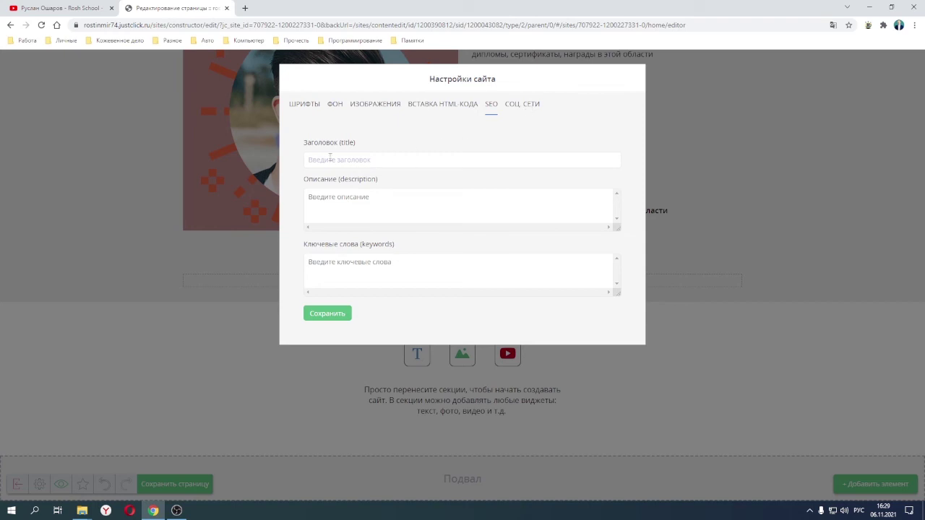
click(518, 108)
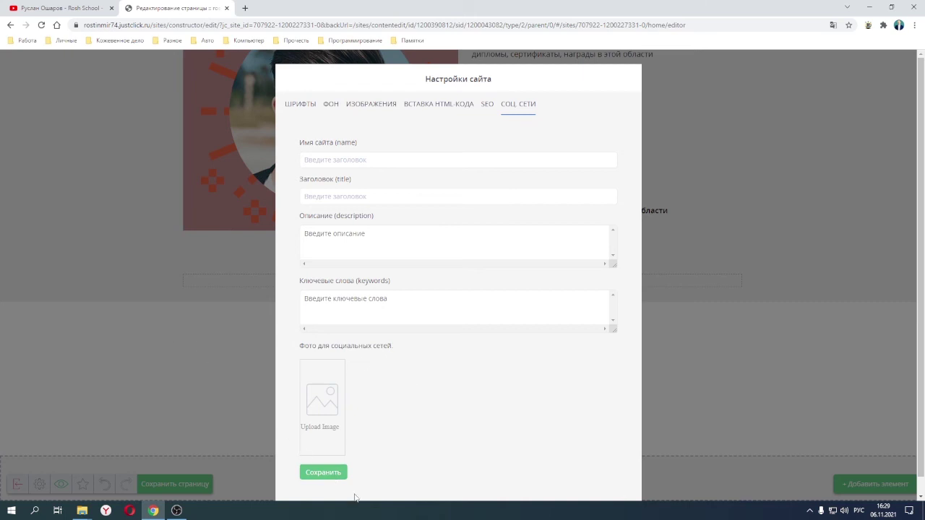
click(121, 321)
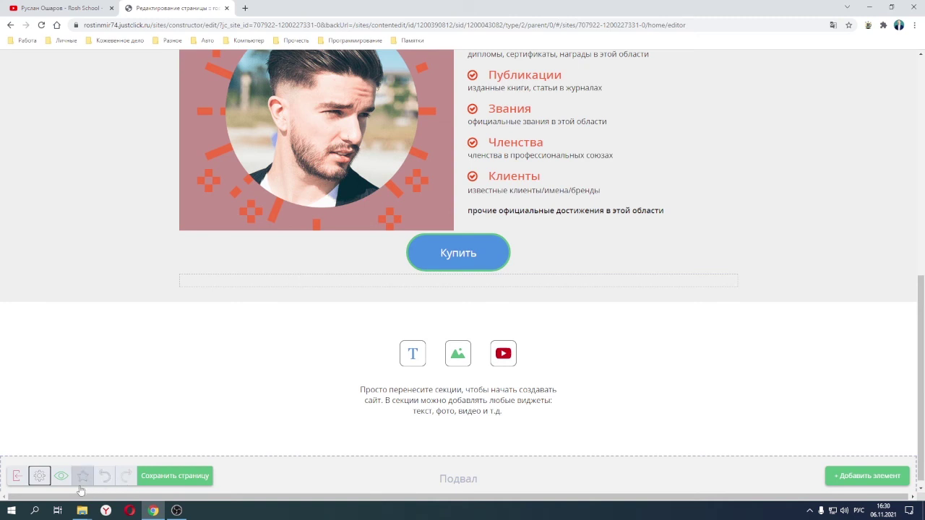
Step: Save the page and exit the editor to the page's main parameters
click(171, 478)
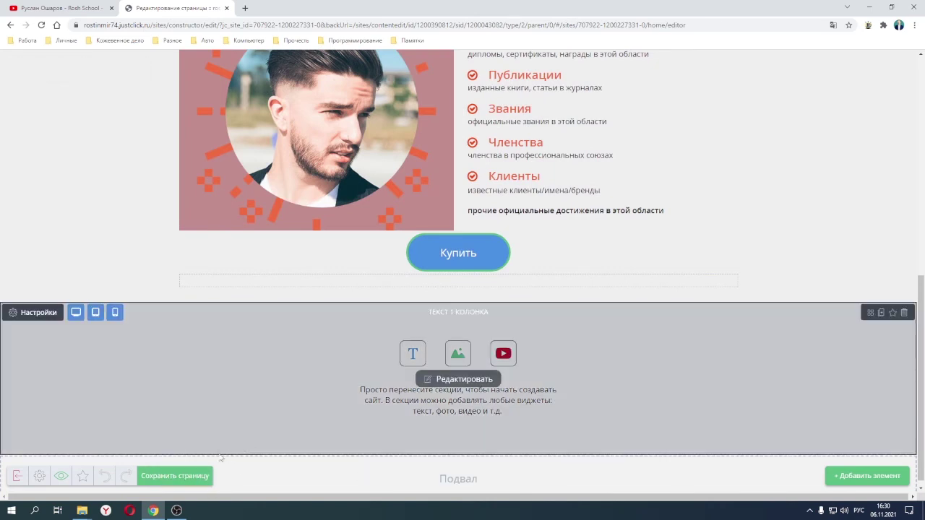
click(17, 479)
click(427, 184)
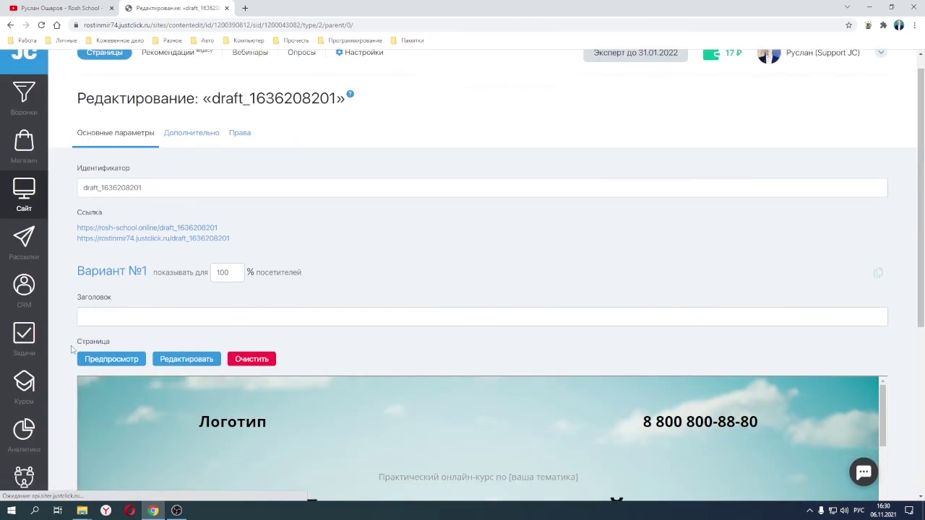
Step: Set the page's heading ("Заголовок") to "Пример сайта" and apply the change
scroll(71, 349, down, 4)
scroll(71, 349, up, 4)
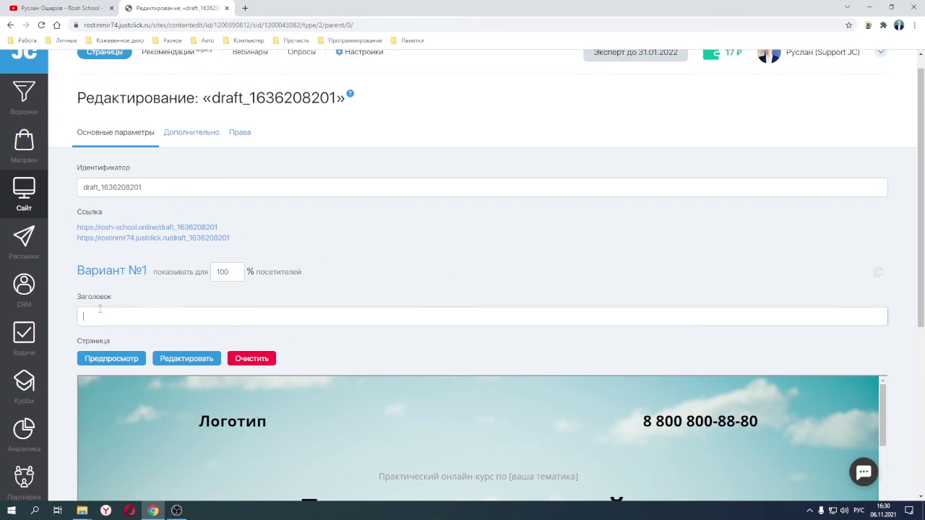
text(РИМЕР)
key(BackSpace)
key(BackSpace)
key(BackSpace)
key(BackSpace)
key(BackSpace)
key(BackSpace)
text(Пример сайт)
scroll(60, 282, down, 2)
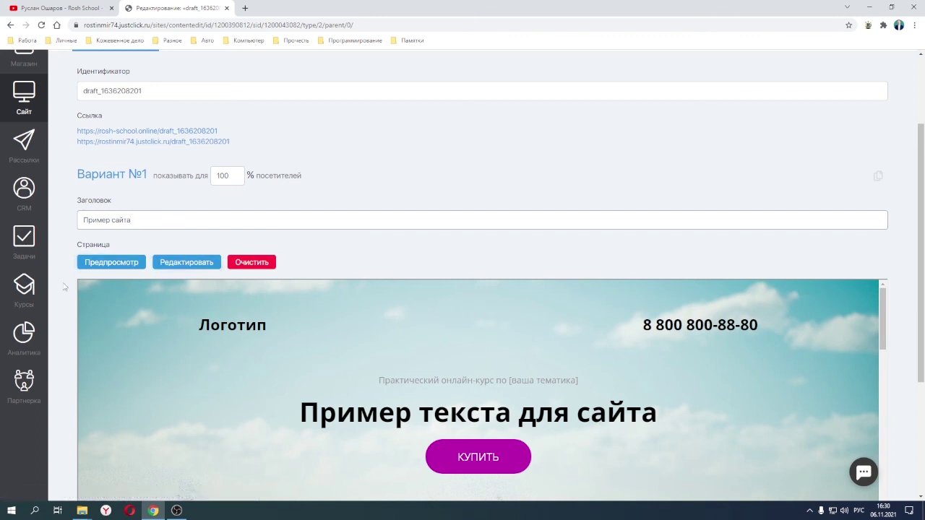
scroll(62, 347, down, 3)
scroll(63, 349, down, 2)
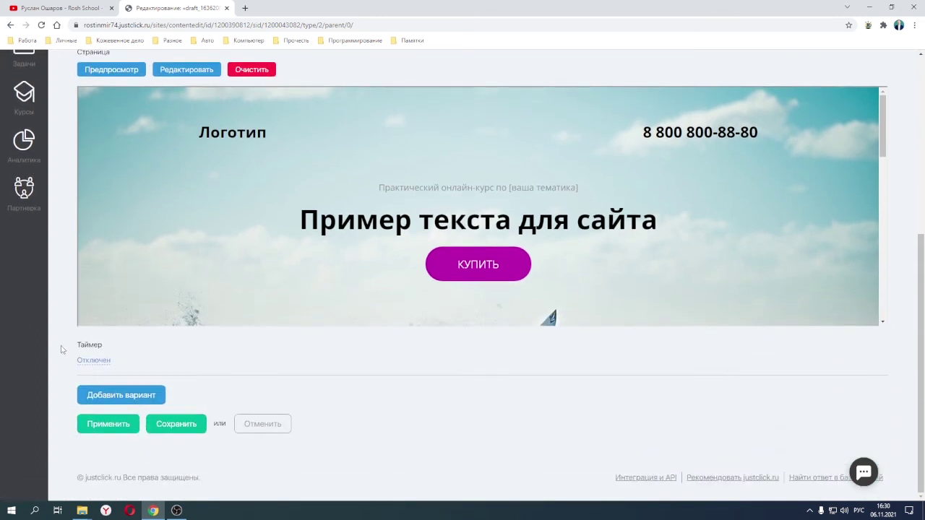
click(108, 424)
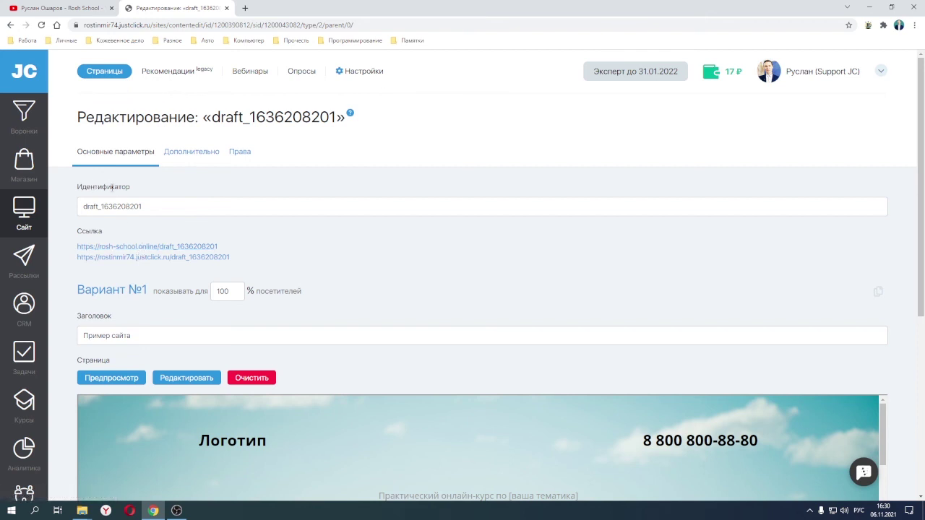
Step: Replace the page's identifier with "primer34" and apply the change
drag(147, 209, 81, 207)
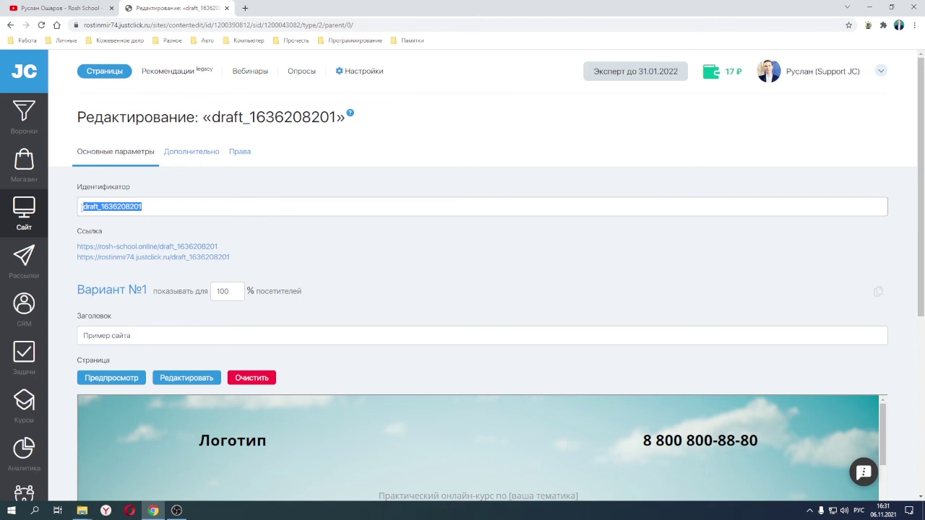
key(alt+shift)
text(pri)
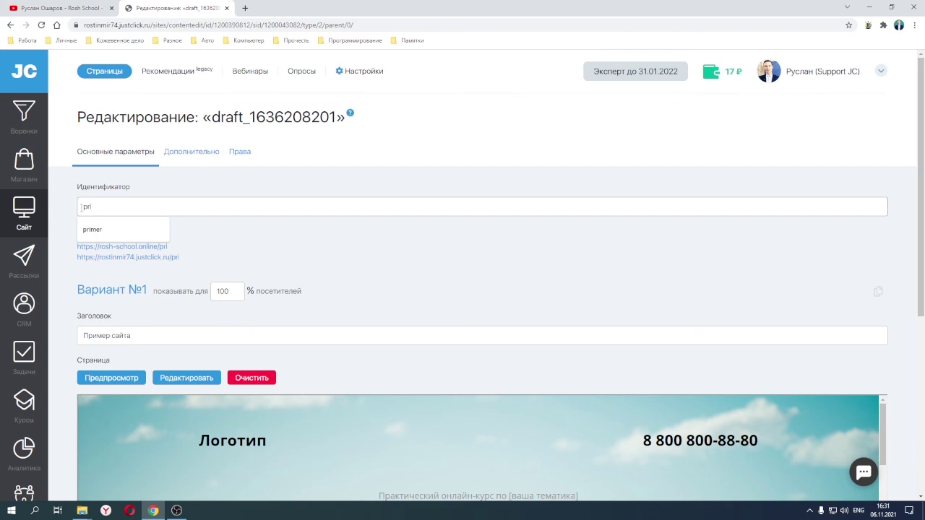
text(mer34)
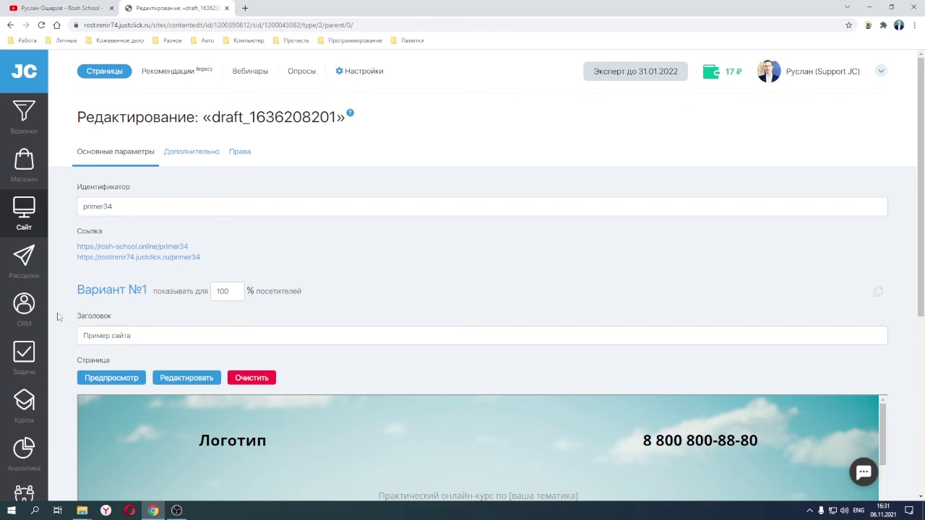
scroll(73, 329, down, 5)
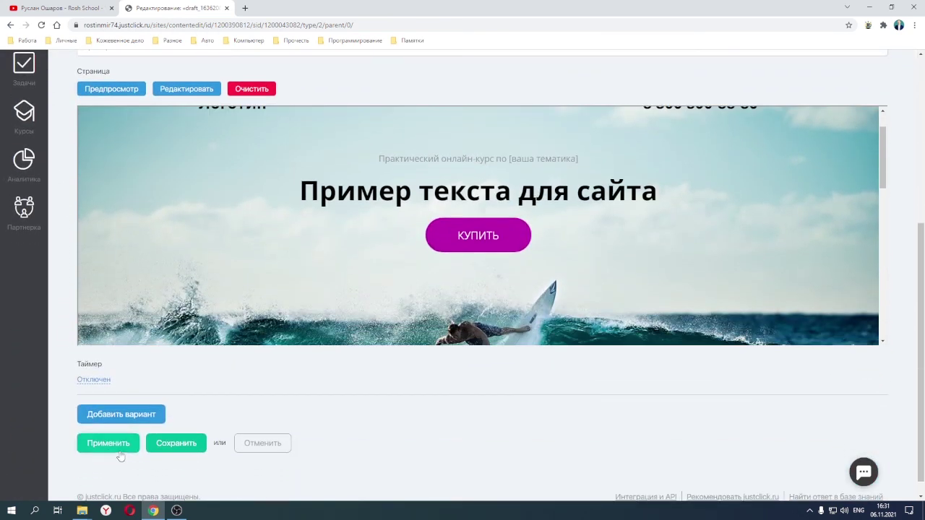
click(121, 451)
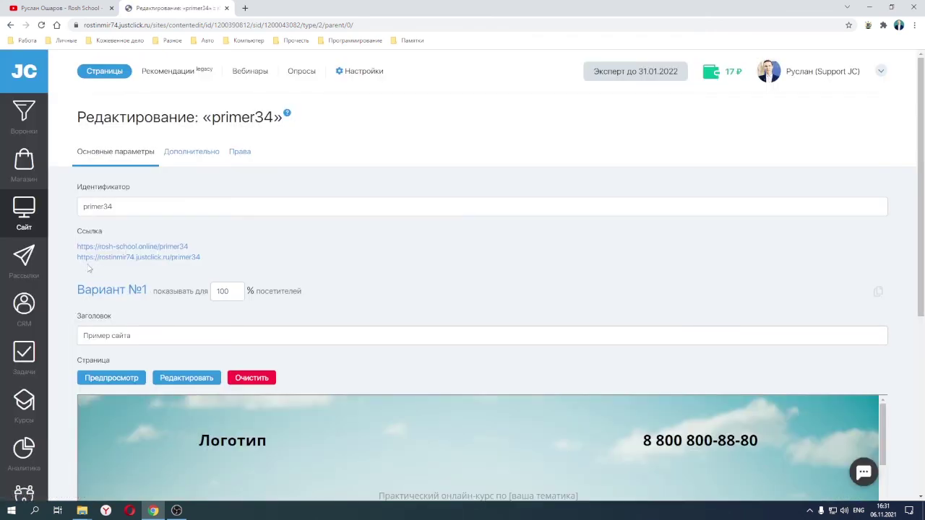
Step: Open the published page at rosh-school.online/primer34 and look over its header, author section and purchase buttons
click(142, 248)
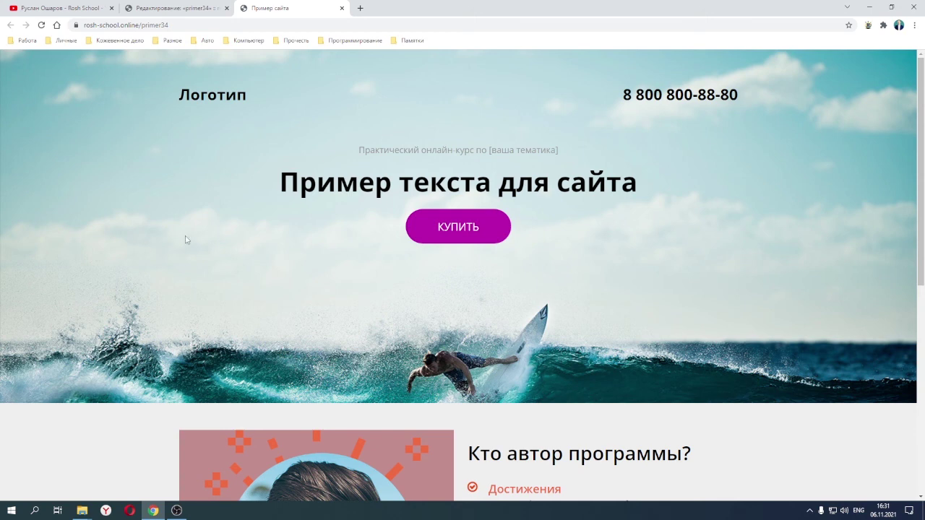
scroll(253, 263, down, 1)
scroll(252, 262, down, 5)
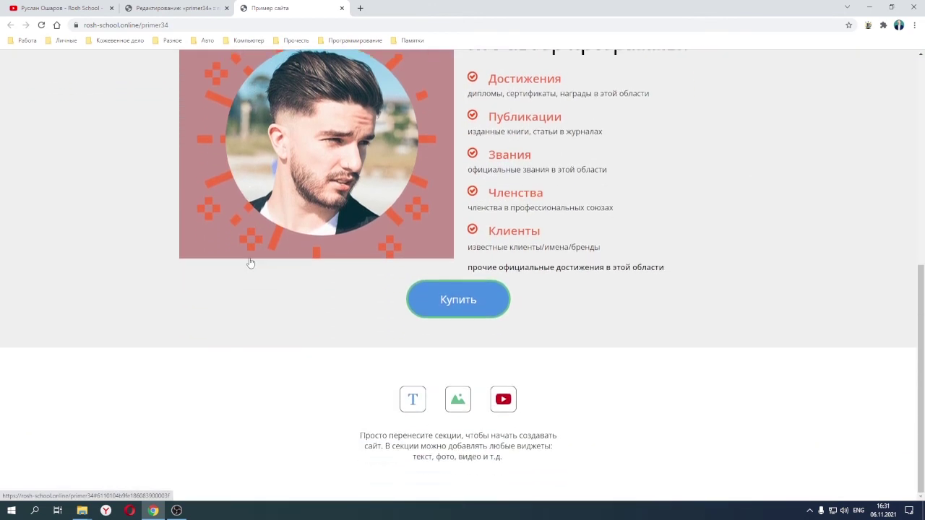
scroll(246, 266, up, 3)
scroll(255, 289, up, 3)
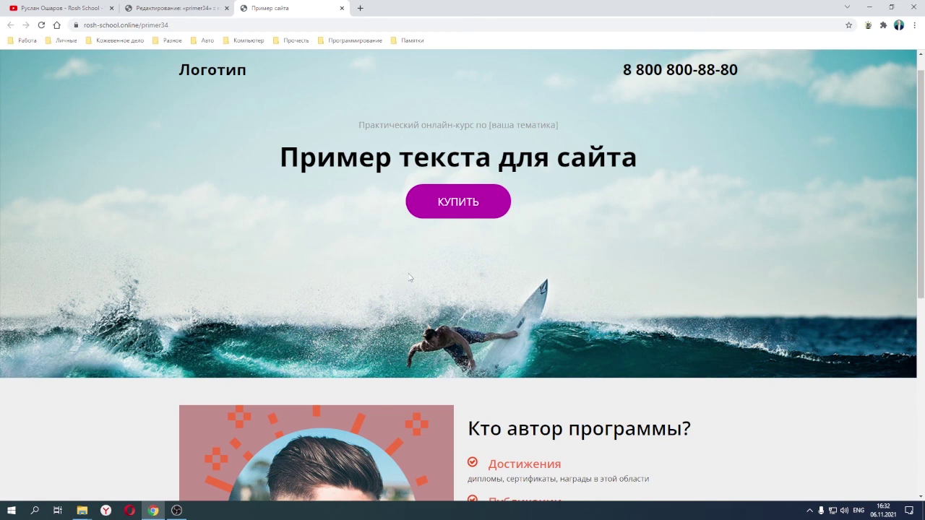
scroll(409, 277, down, 2)
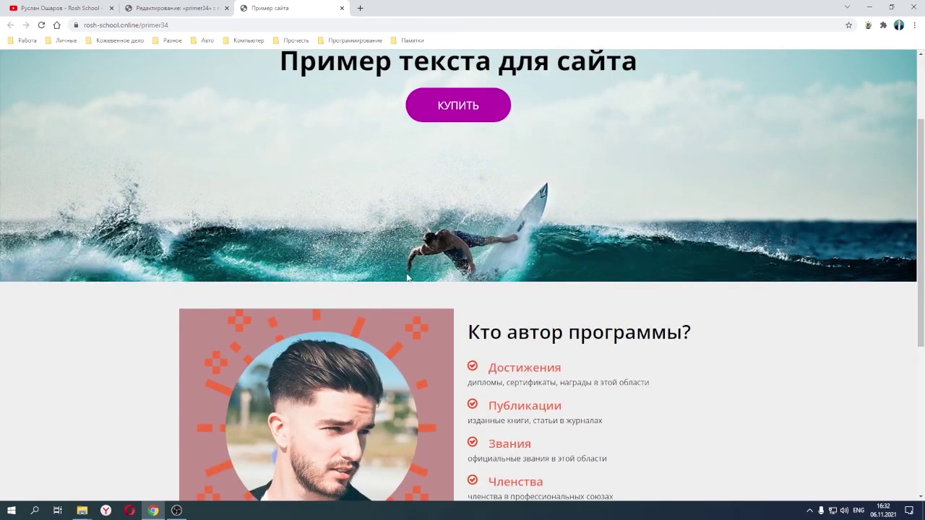
scroll(407, 276, down, 2)
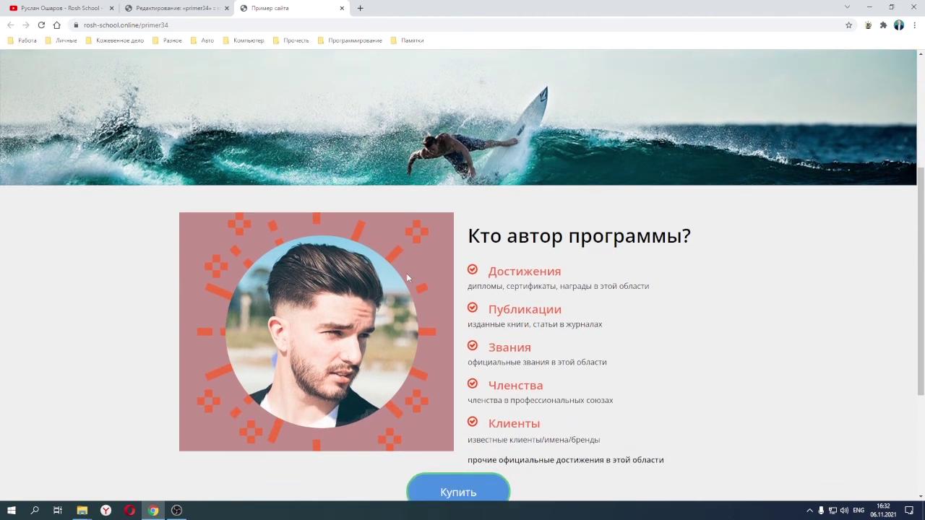